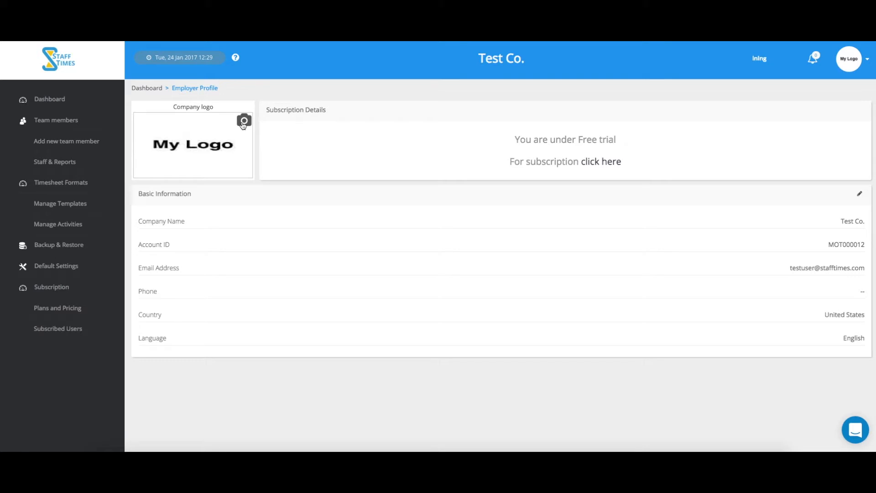
Step: Examine the employer profile's logo upload and its editable basic information, including the language options and password change form
left_click(243, 121)
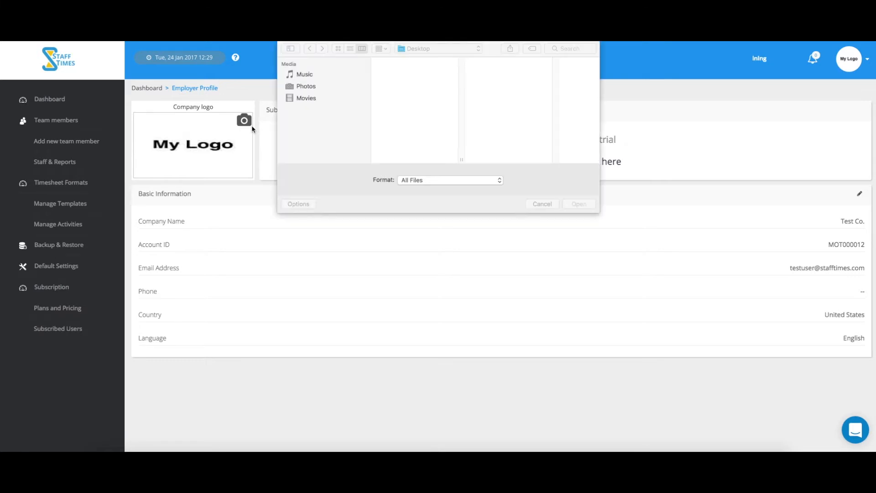
left_click(542, 204)
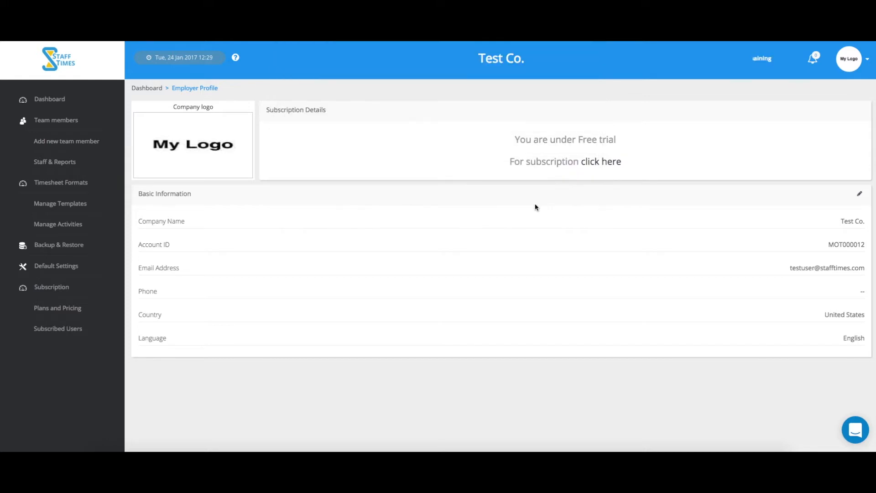
left_click(858, 197)
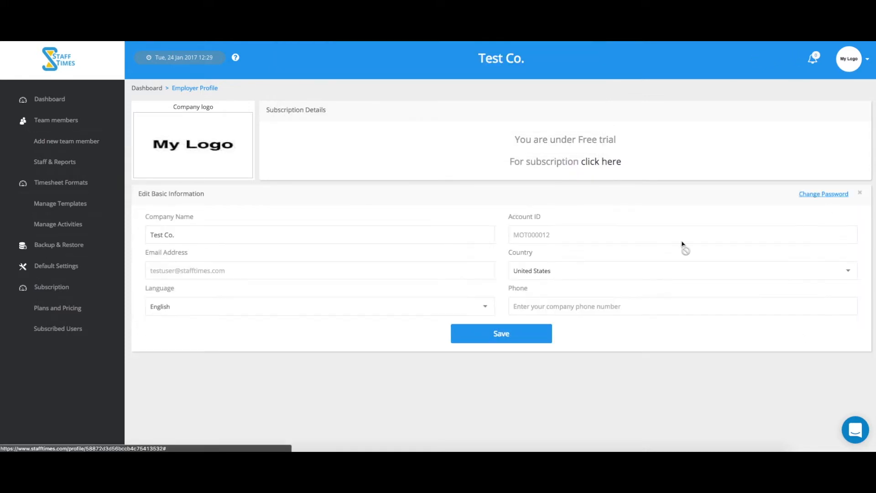
left_click(444, 311)
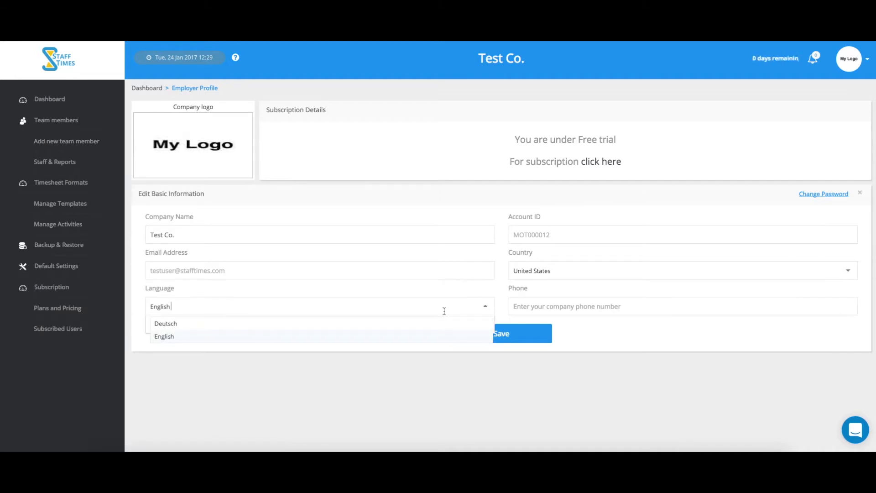
left_click(770, 206)
left_click(821, 196)
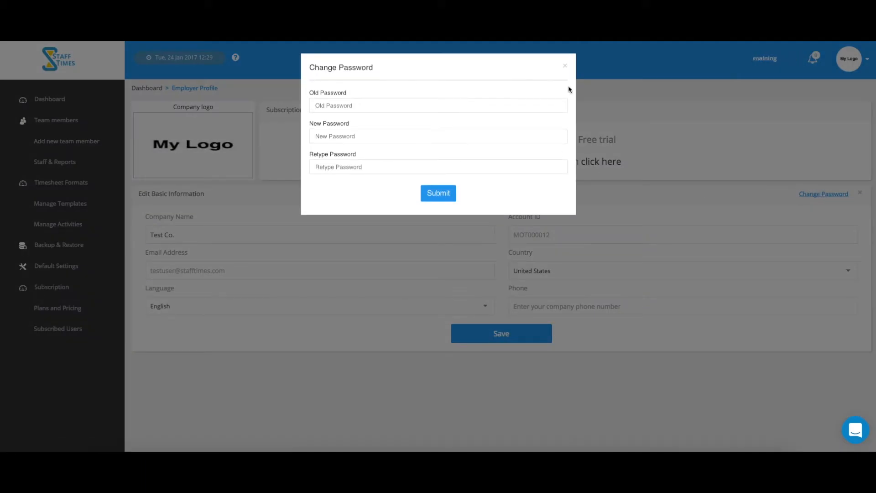
left_click(566, 67)
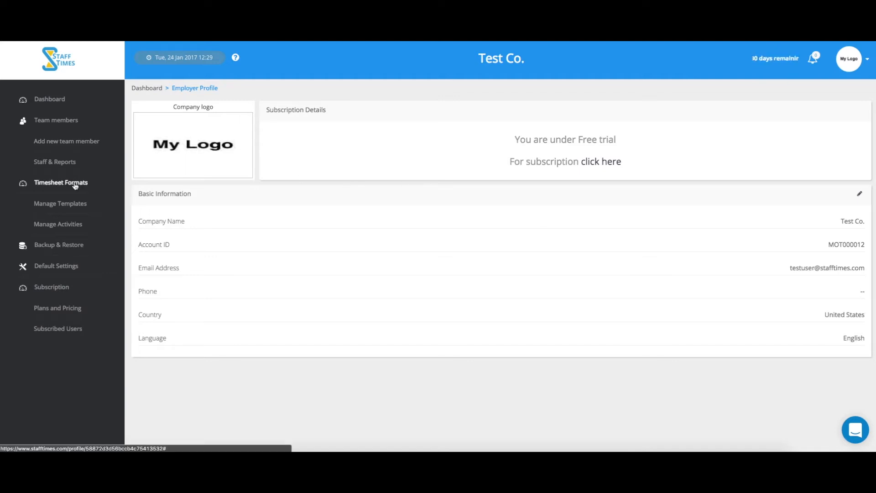
Step: Look through all four pages of the company's activities list and return to the first page
left_click(65, 225)
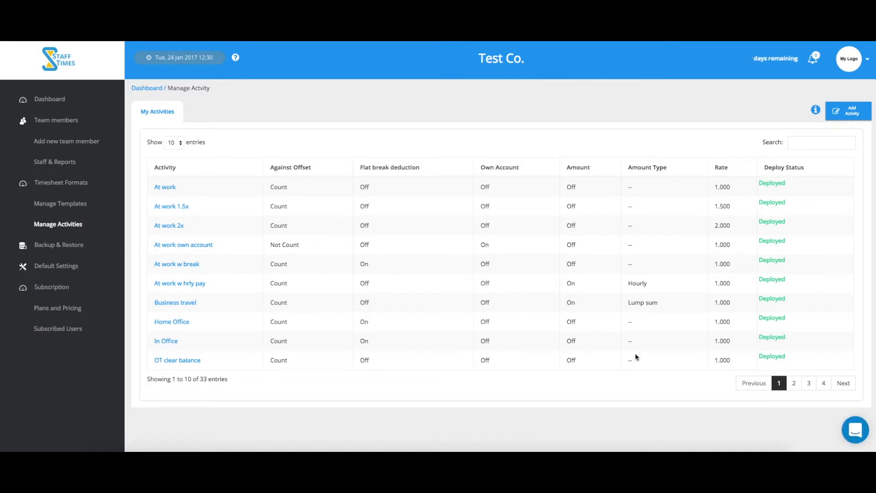
left_click(794, 384)
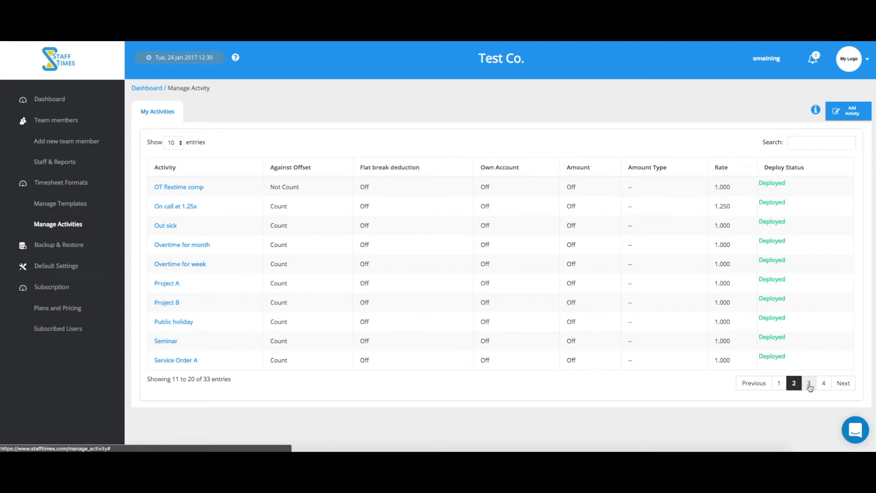
left_click(809, 384)
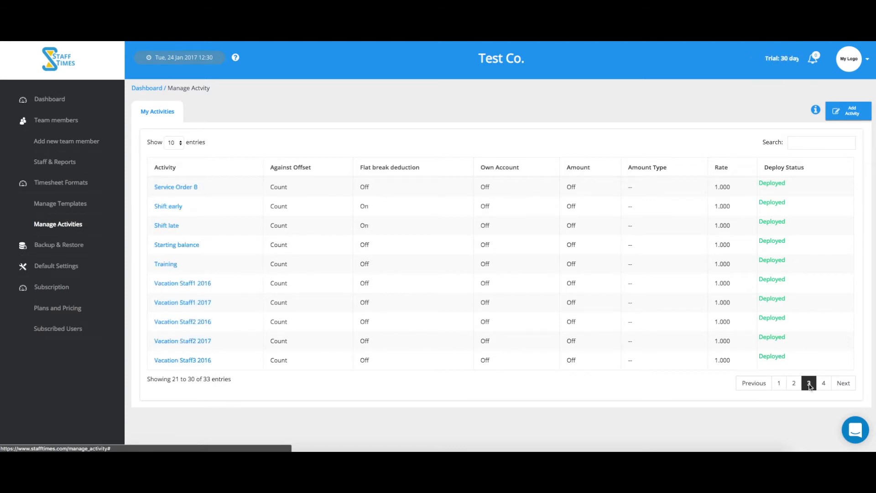
left_click(823, 385)
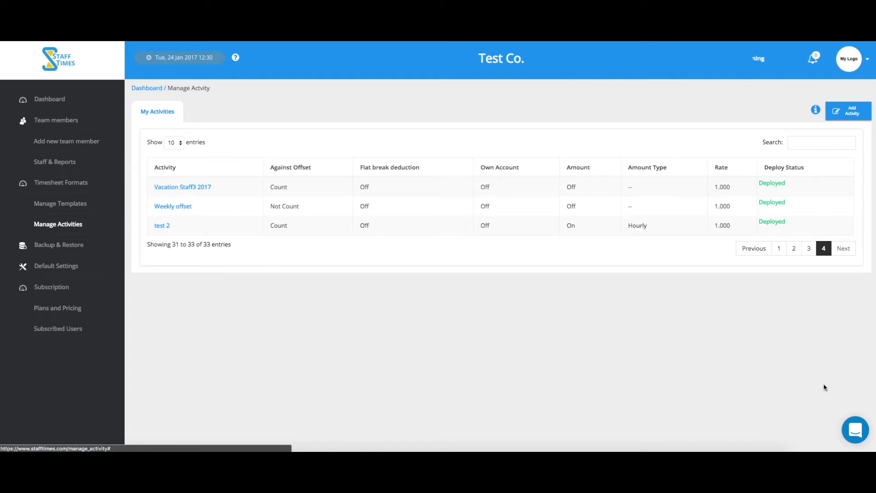
left_click(780, 248)
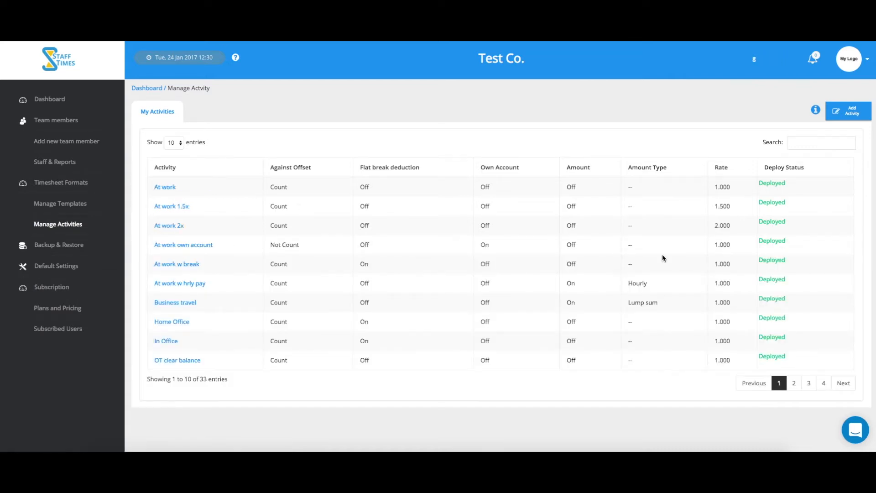
Step: Examine the settings of the At work activity and their explanations, from activity name to flat time mode, and close the details
left_click(166, 190)
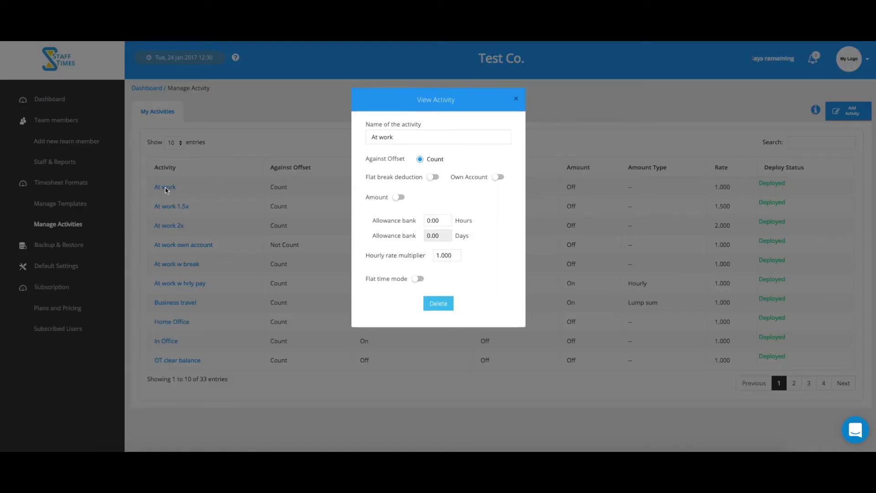
mouse_move(377, 125)
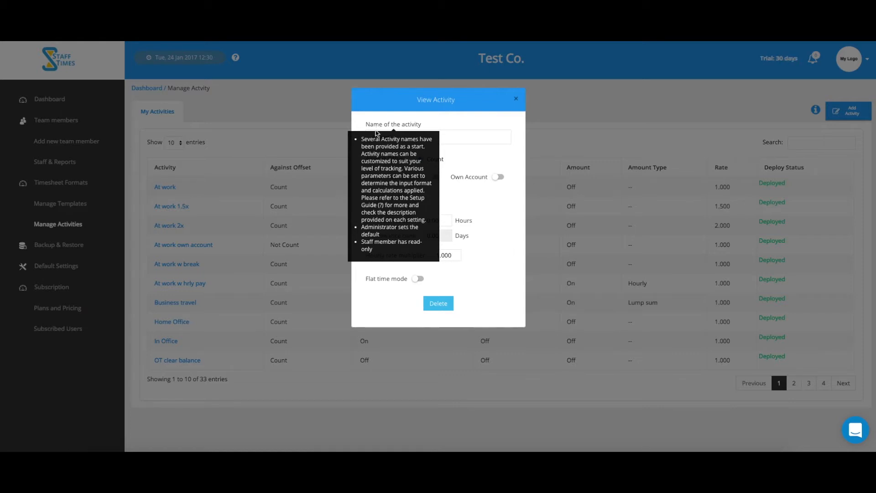
mouse_move(378, 161)
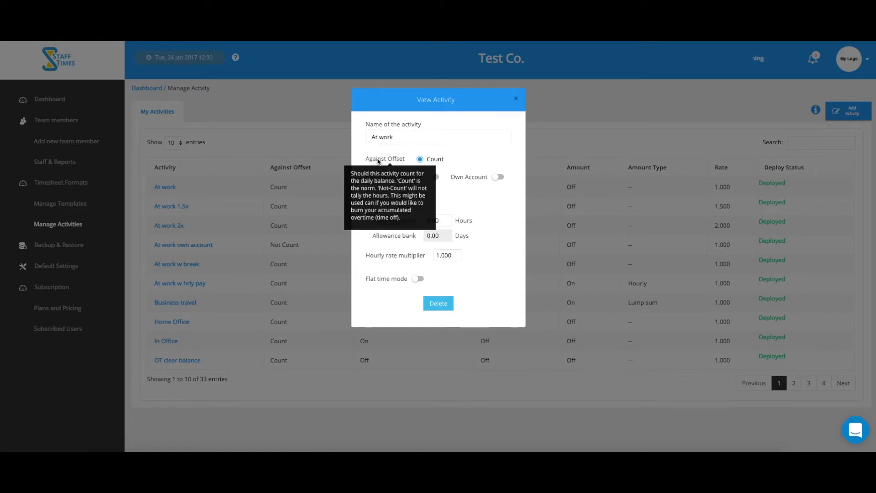
mouse_move(378, 179)
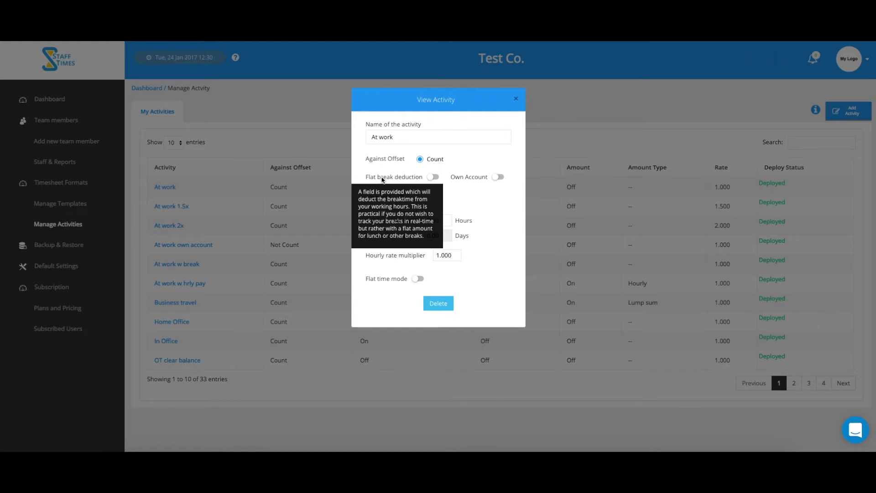
mouse_move(465, 179)
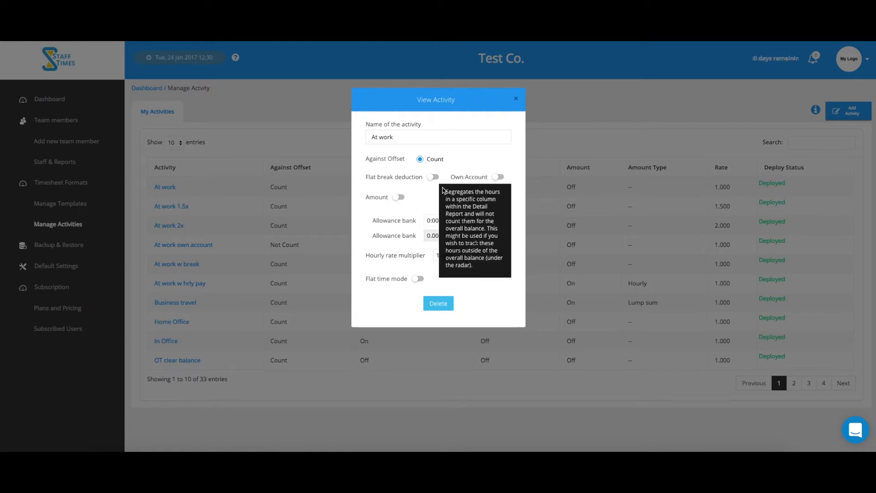
mouse_move(383, 199)
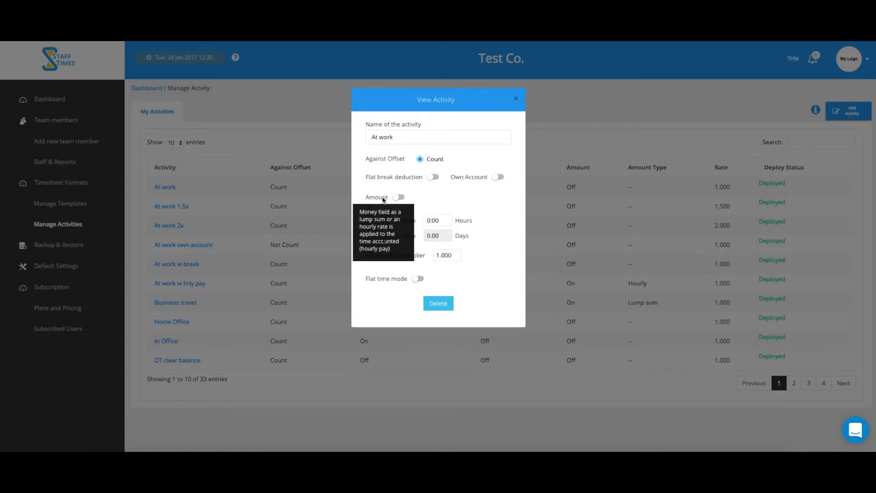
mouse_move(385, 222)
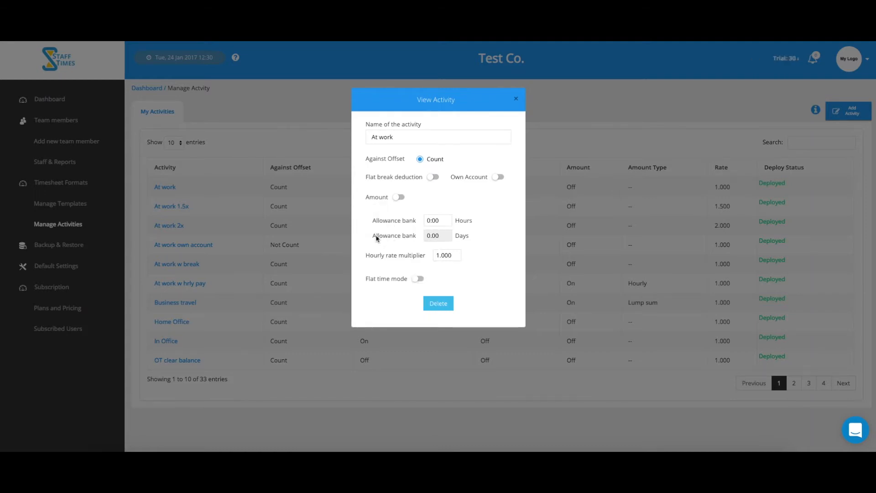
mouse_move(374, 279)
left_click(516, 99)
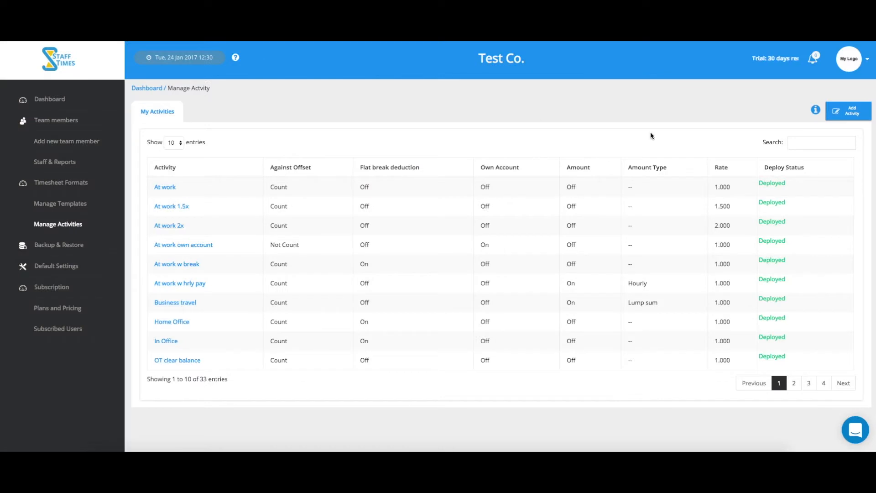
Step: Start a new activity named test ABC with flat break deduction and a lump-sum amount enabled
left_click(850, 115)
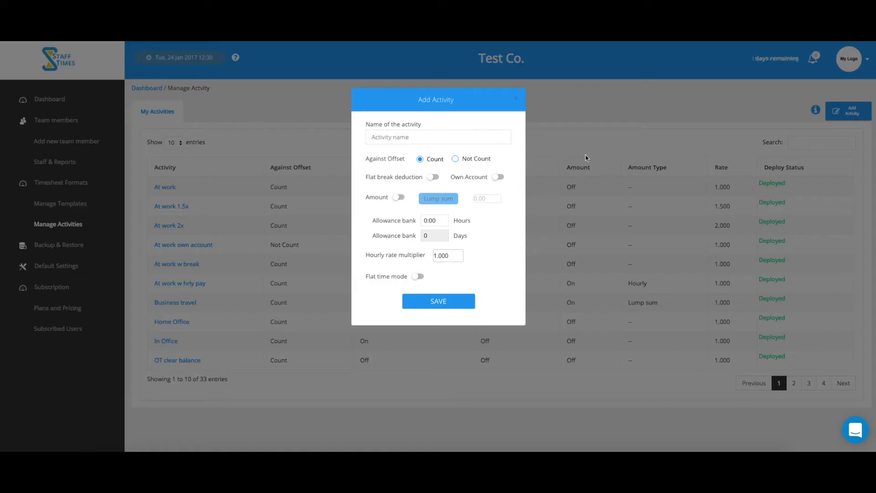
left_click(446, 137)
type("test ABC")
left_click(432, 177)
left_click(396, 201)
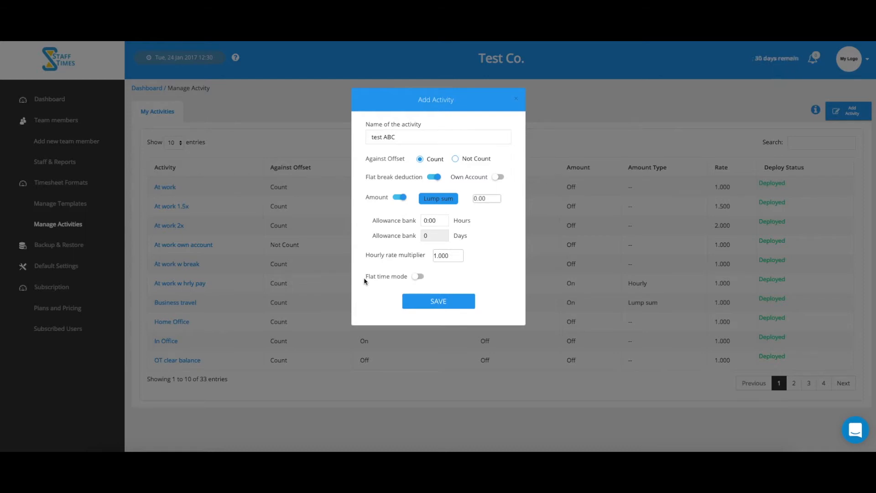
Step: Switch flat time mode on and back off for the new activity, and save the activity
left_click(416, 277)
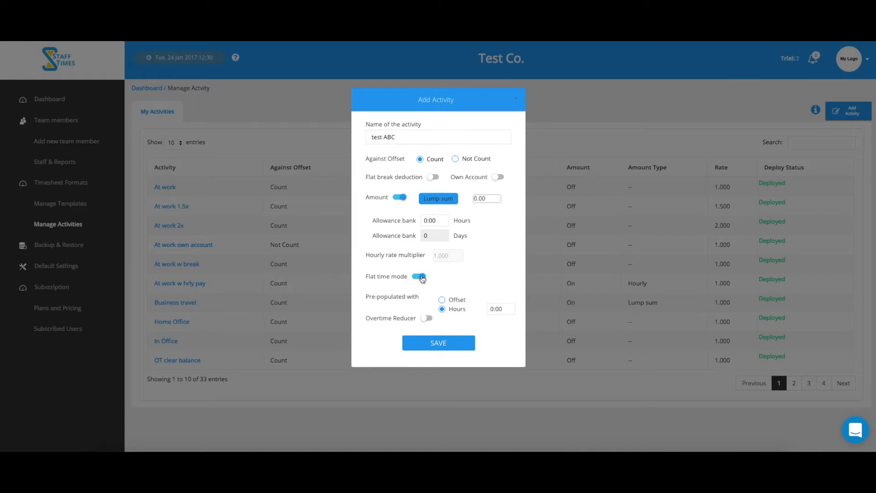
left_click(421, 277)
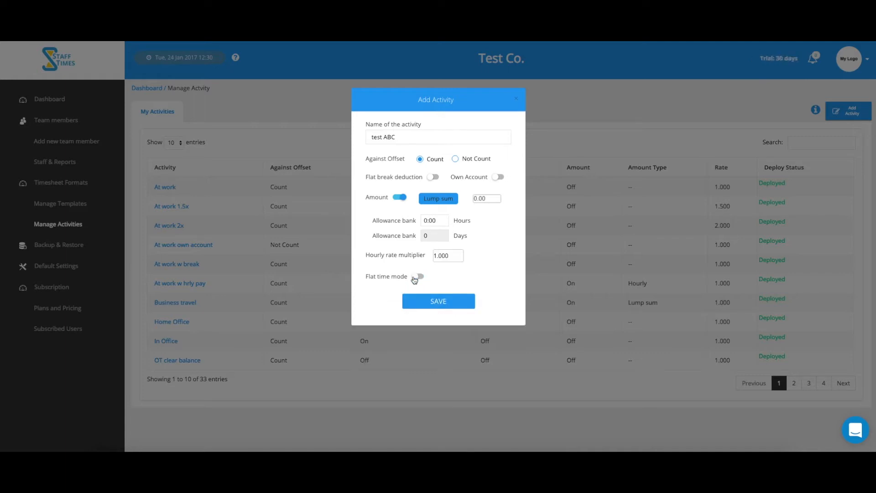
left_click(434, 304)
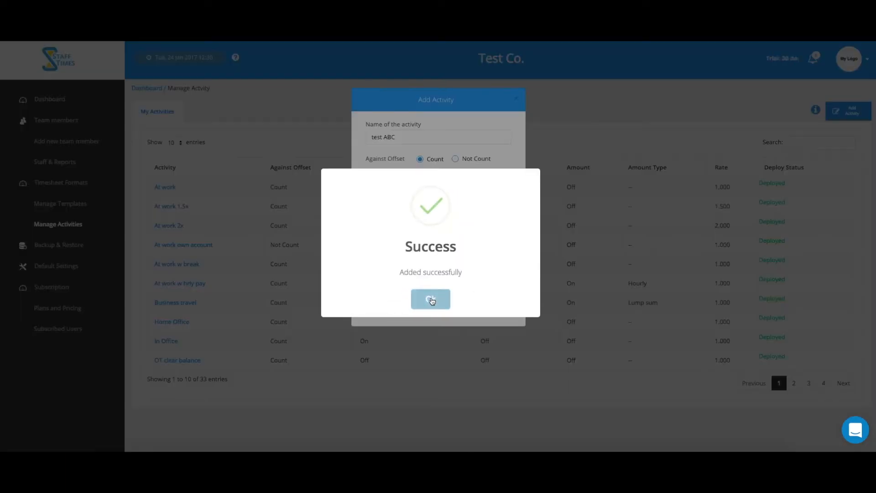
left_click(431, 300)
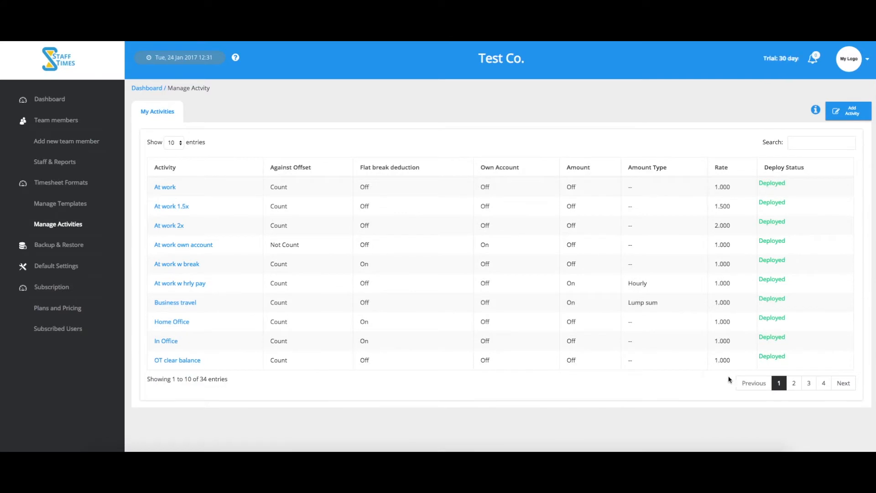
Step: Rename the test ABC activity to test ABC 2, enable its Own Account option, and save the changes
left_click(823, 384)
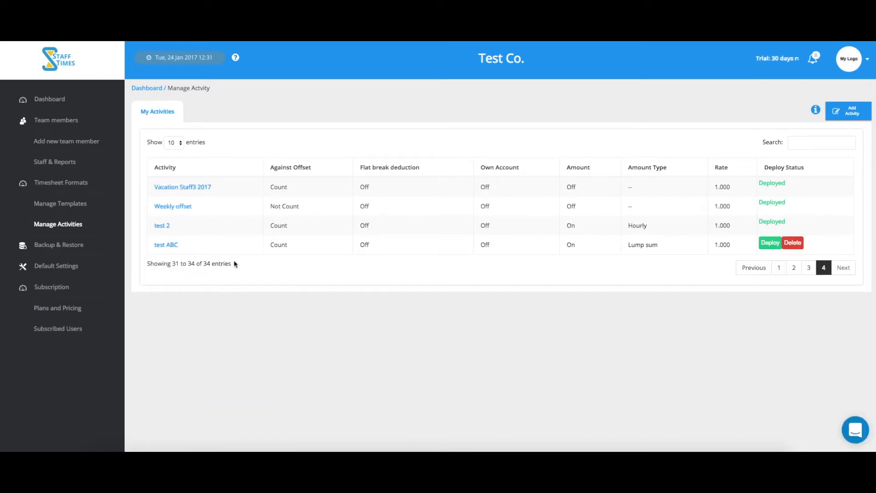
left_click(170, 245)
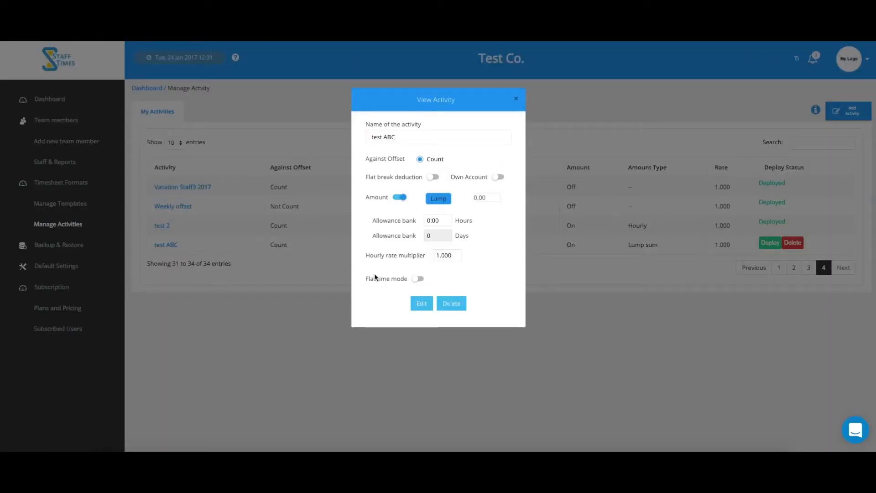
left_click(421, 304)
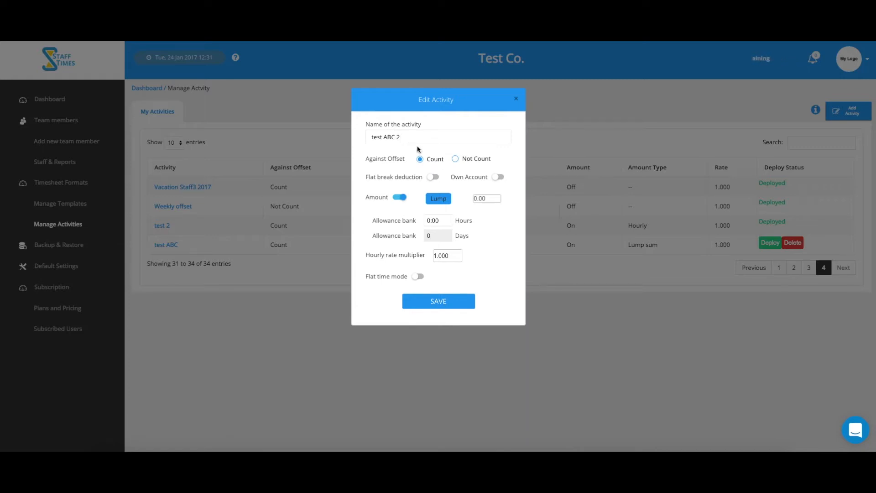
mouse_move(371, 177)
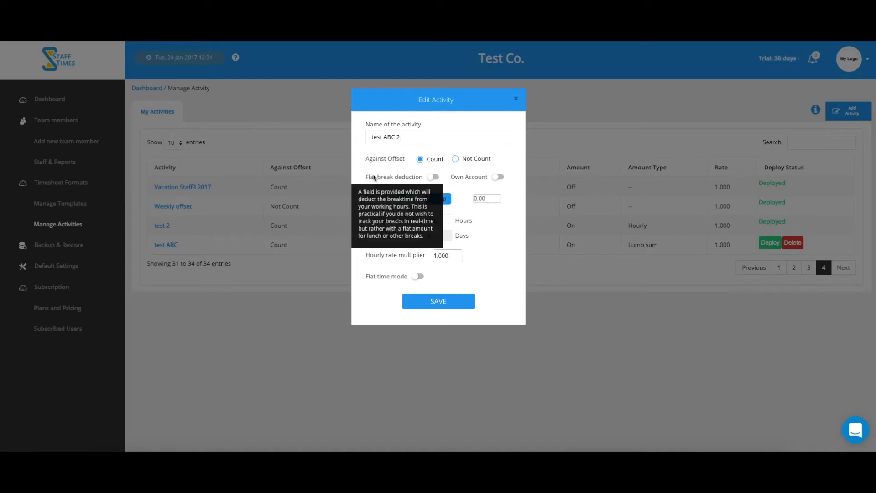
left_click(497, 177)
mouse_move(404, 245)
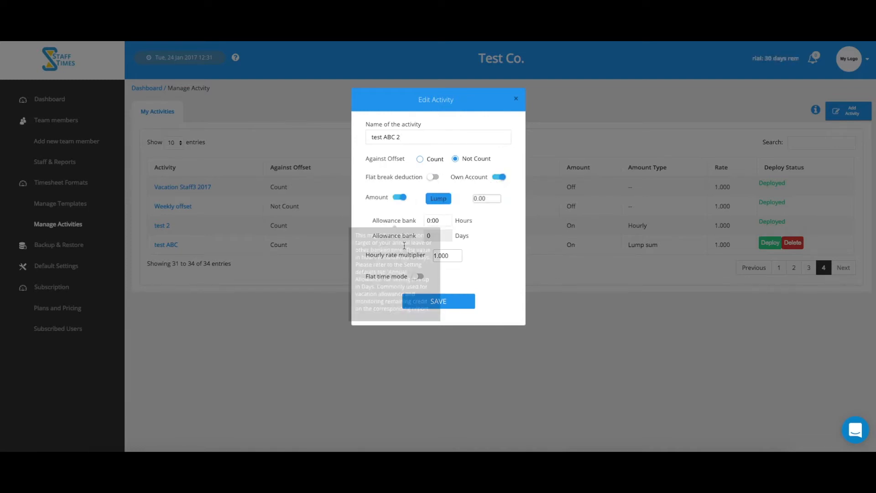
left_click(426, 302)
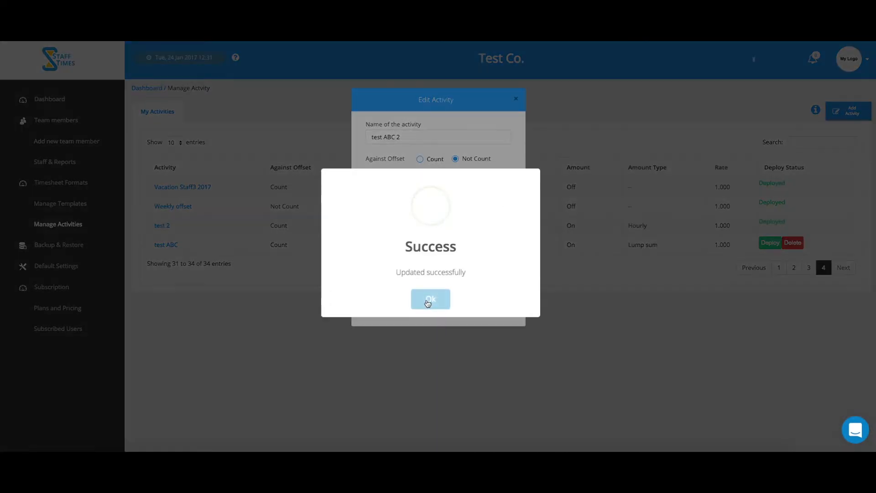
left_click(429, 300)
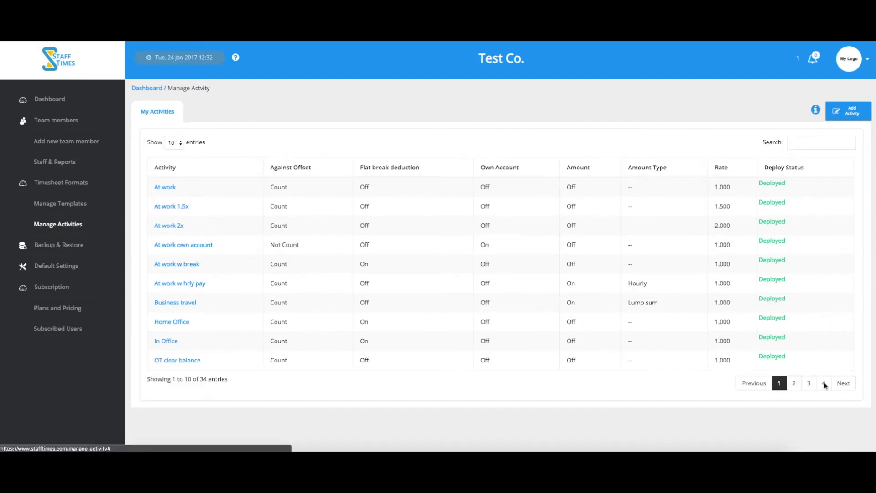
Step: Deploy the test ABC 2 activity from the last page of the activities list
left_click(823, 383)
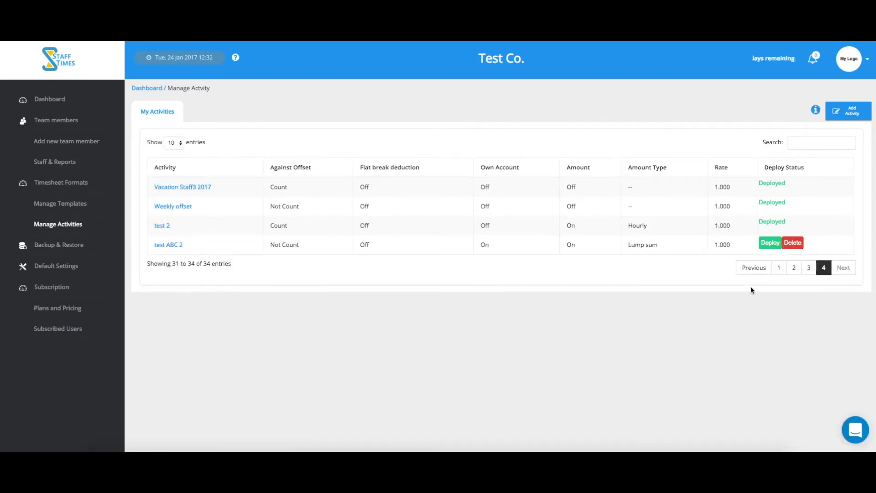
left_click(772, 244)
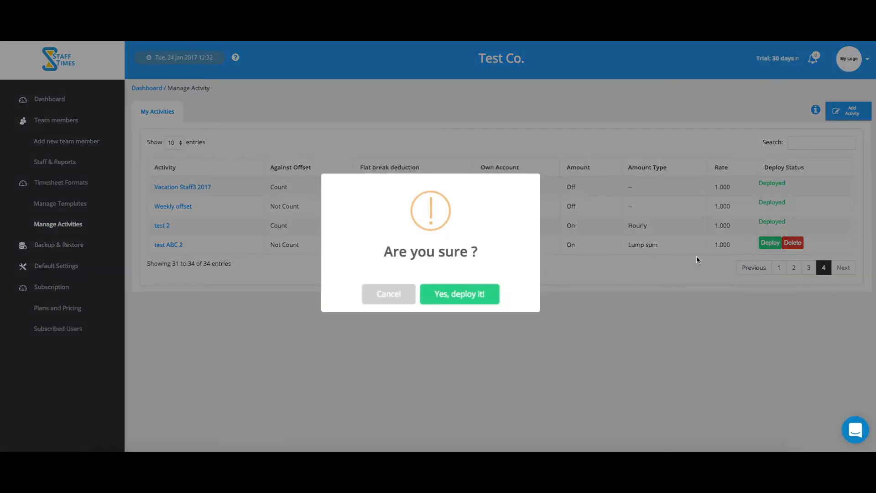
left_click(452, 297)
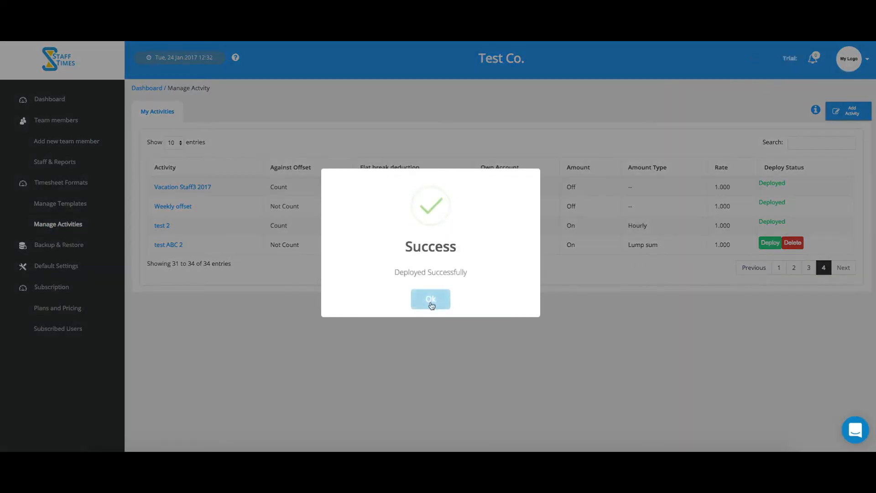
Step: Review the details of the deployed test ABC 2 activity on the last page of the activities list
left_click(430, 300)
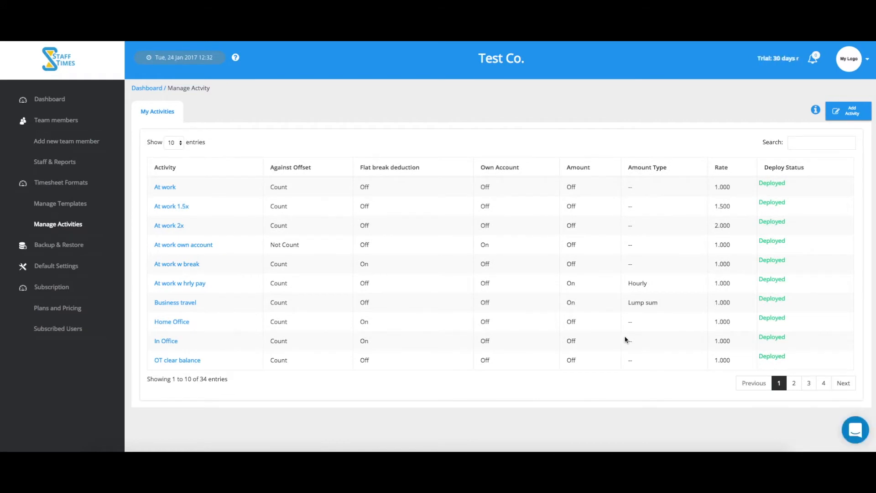
left_click(823, 384)
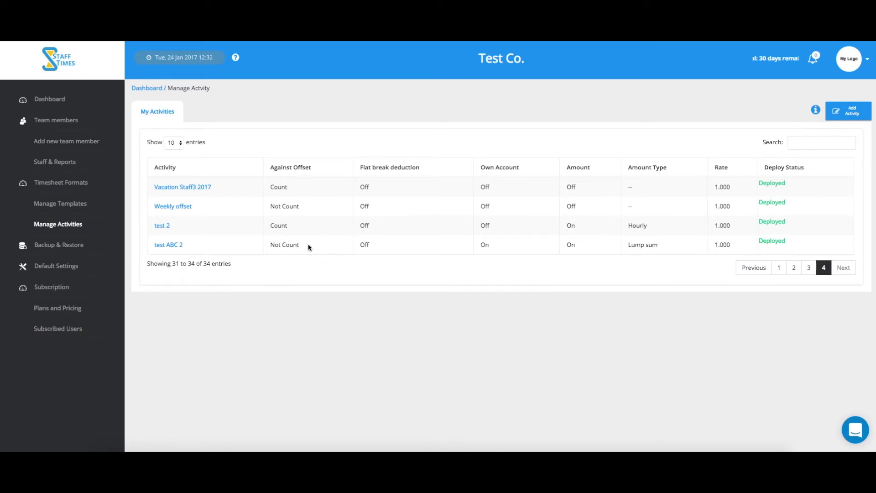
left_click_drag(184, 247, 154, 247)
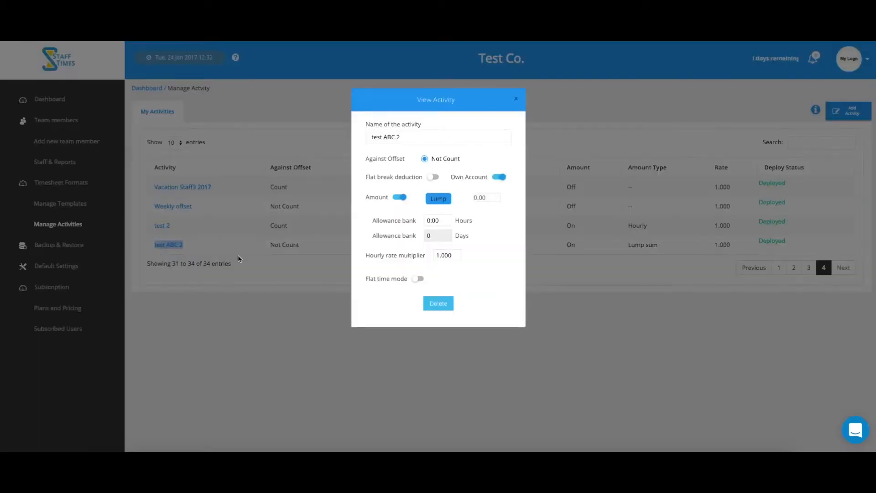
left_click(516, 99)
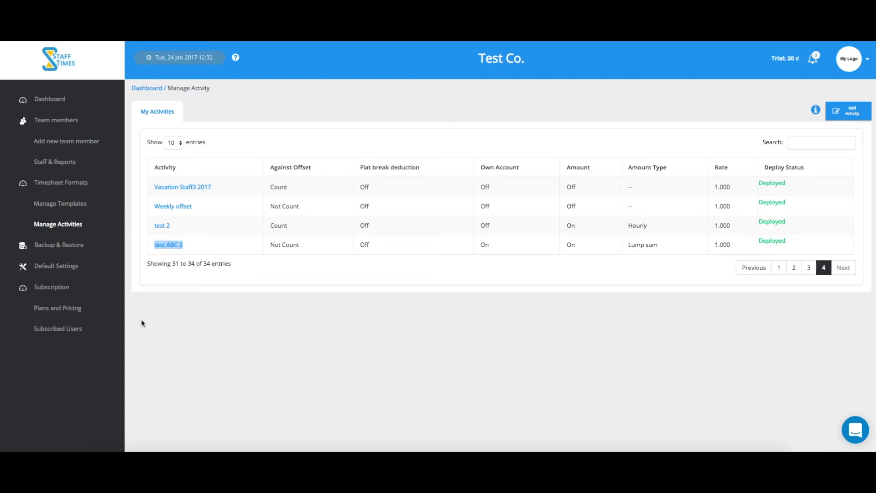
Step: Edit the Working day (Flat break) timesheet template and add Home Office as its second activity
left_click(77, 210)
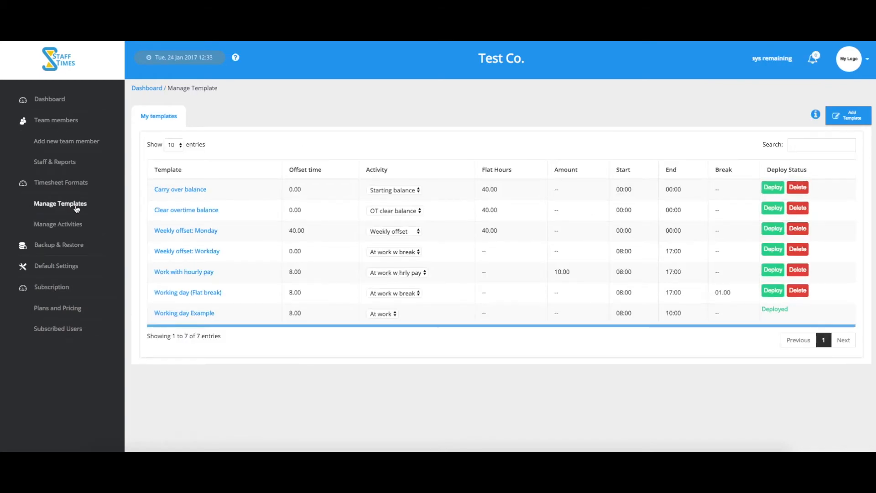
left_click(179, 295)
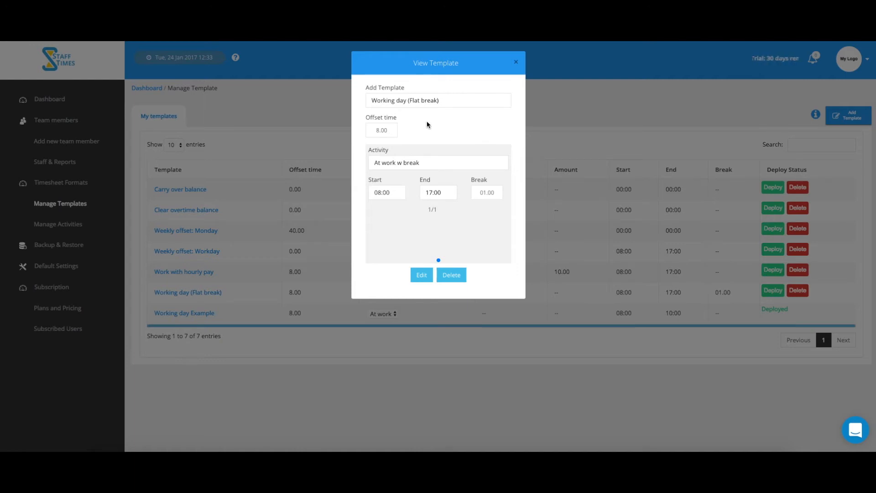
mouse_move(388, 89)
mouse_move(380, 120)
left_click(422, 279)
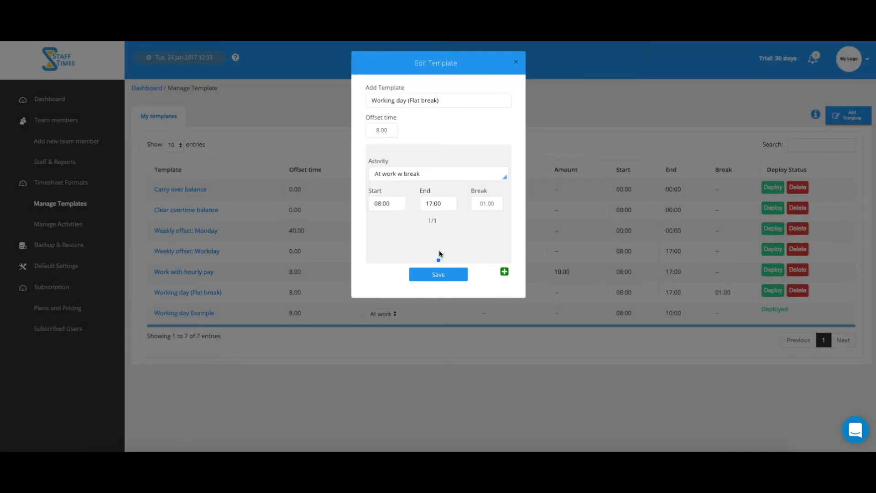
left_click(504, 271)
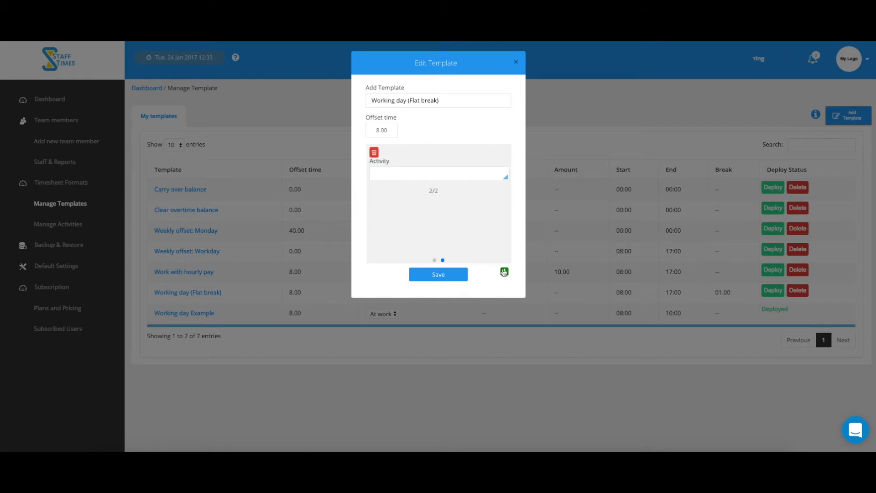
left_click(440, 175)
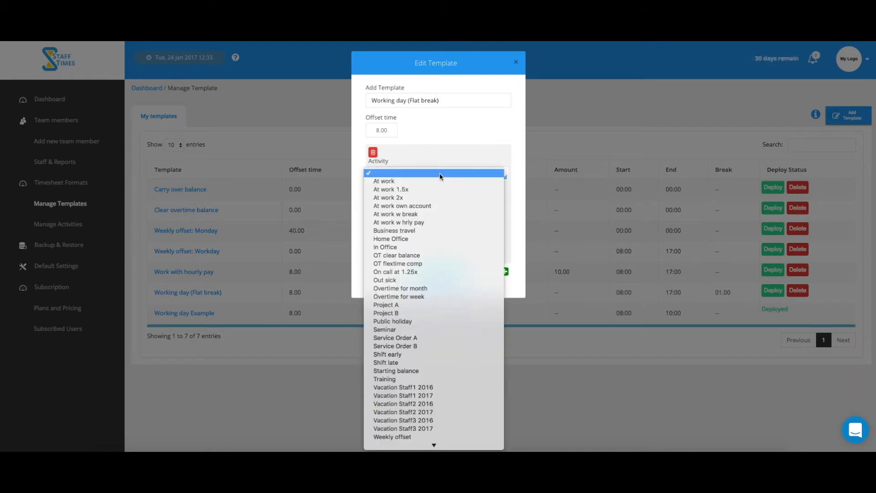
left_click(405, 242)
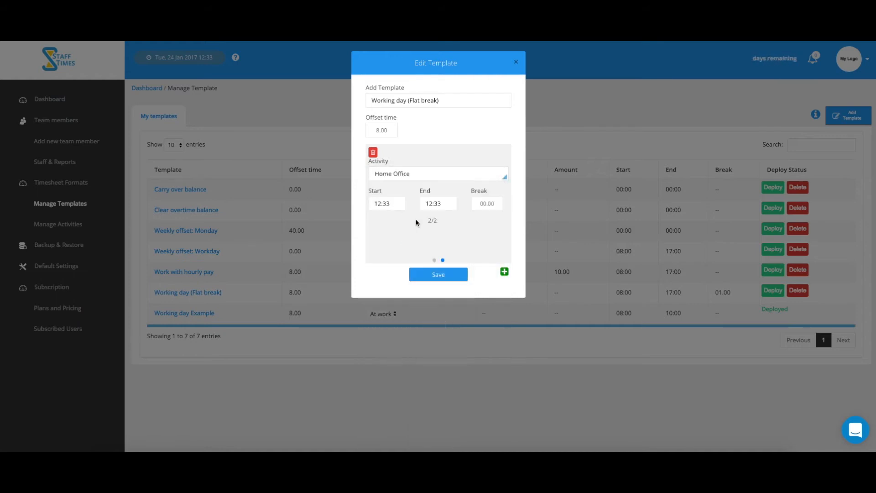
Step: Set the Home Office activity's start time to 20:00
left_click(385, 203)
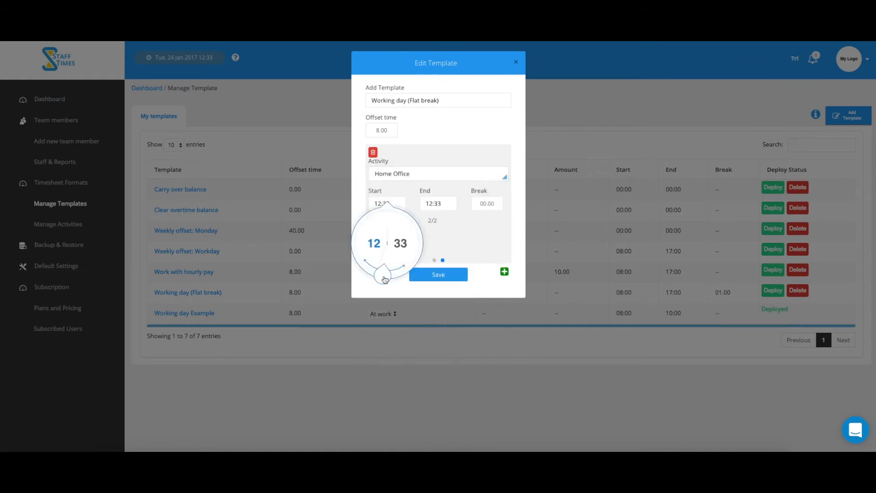
left_click_drag(383, 276, 377, 231)
left_click(400, 248)
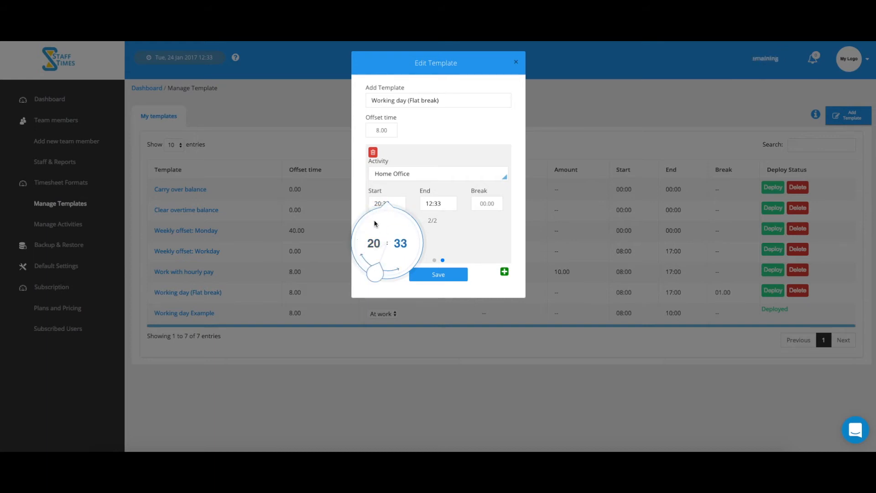
mouse_move(379, 228)
left_mouse_down()
mouse_move(381, 215)
mouse_move(391, 216)
left_mouse_up()
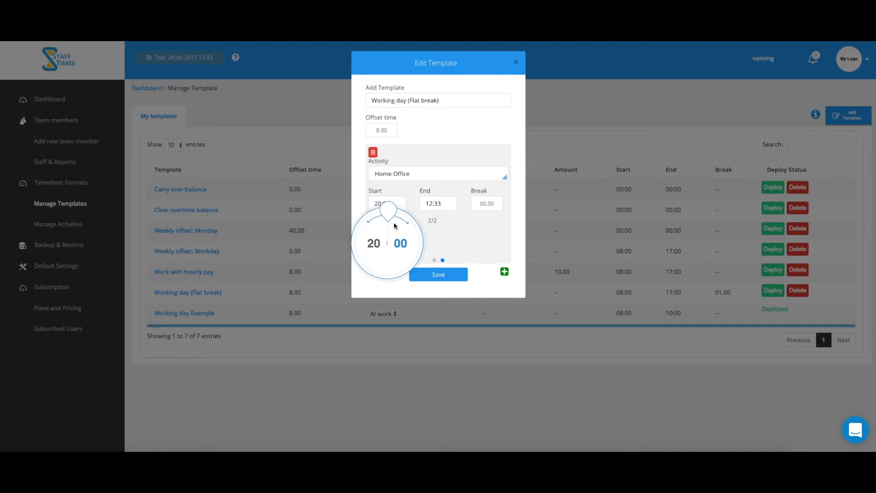
left_click(450, 238)
Step: Set the Home Office activity's end time to 22:00 and save the template
left_click(431, 204)
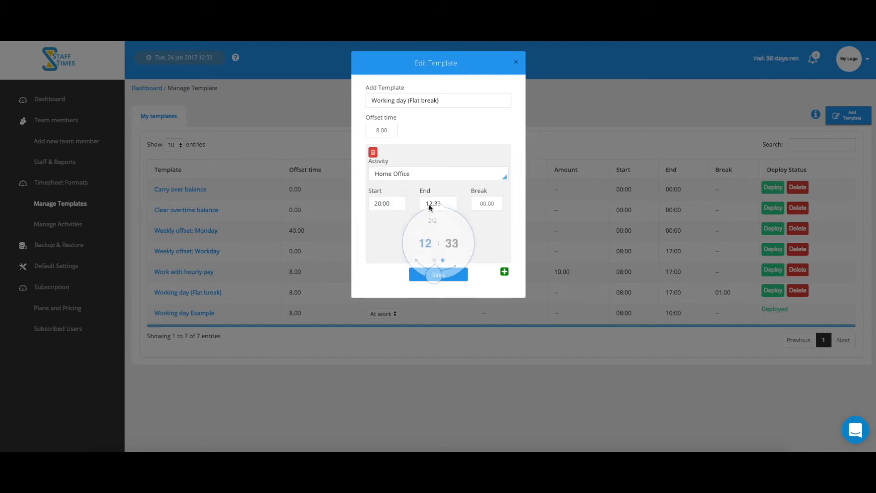
left_click_drag(434, 274, 434, 225)
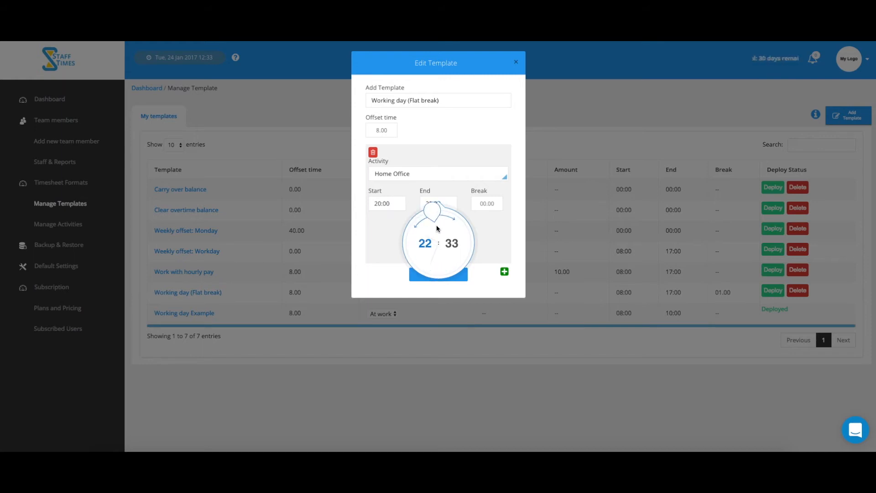
left_click(452, 244)
left_click_drag(429, 274, 441, 214)
left_click(496, 230)
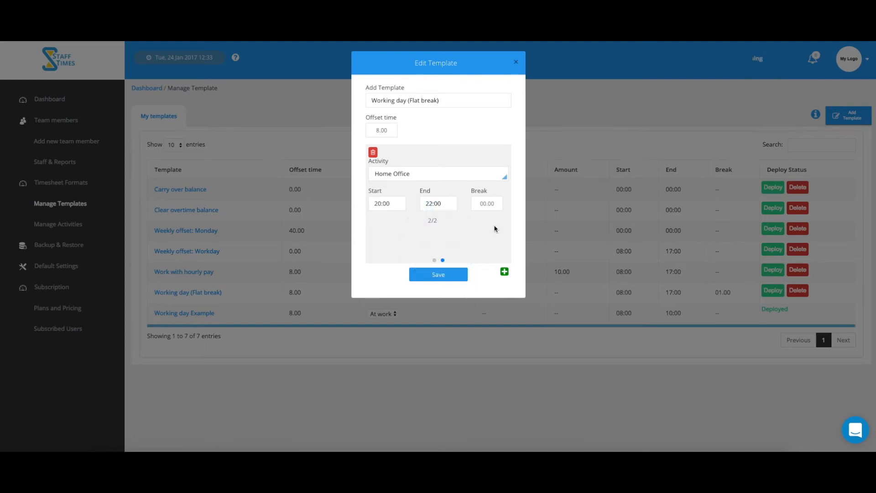
left_click(438, 275)
left_click(429, 299)
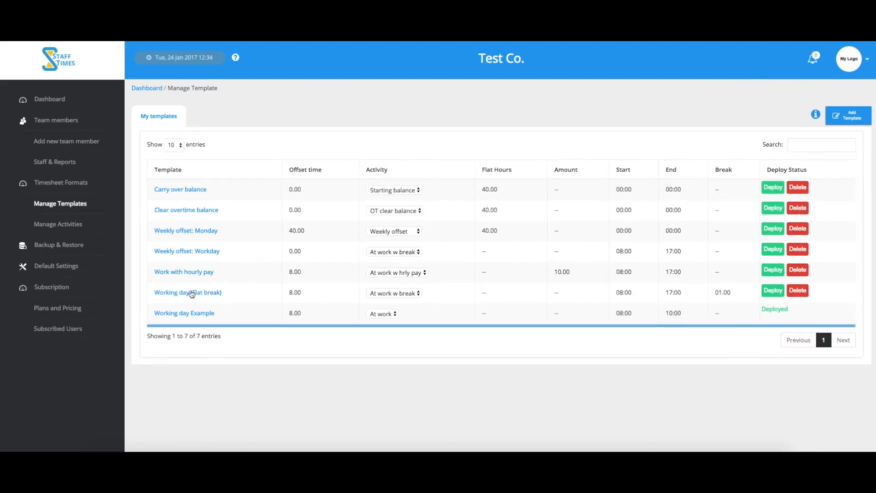
Step: Check the second activity of the Working day (Flat break) template, rename the template to Working day Example 2, and save it
left_click(192, 293)
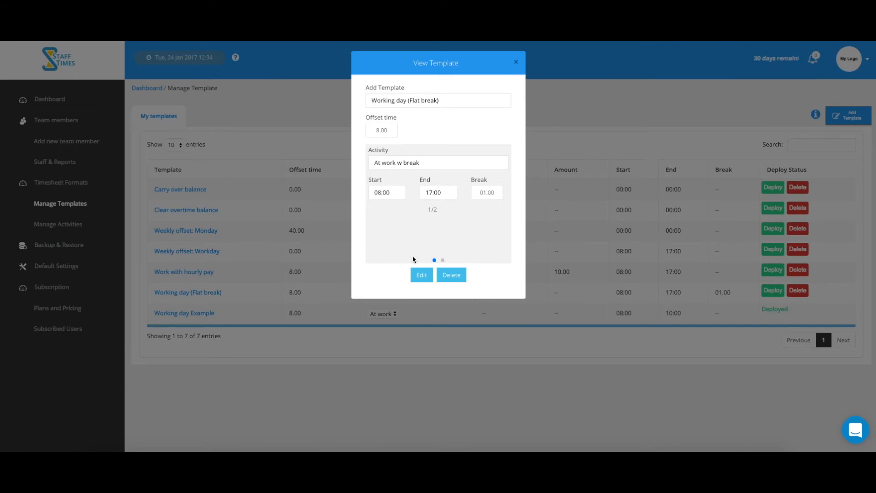
left_click(442, 261)
left_click(420, 275)
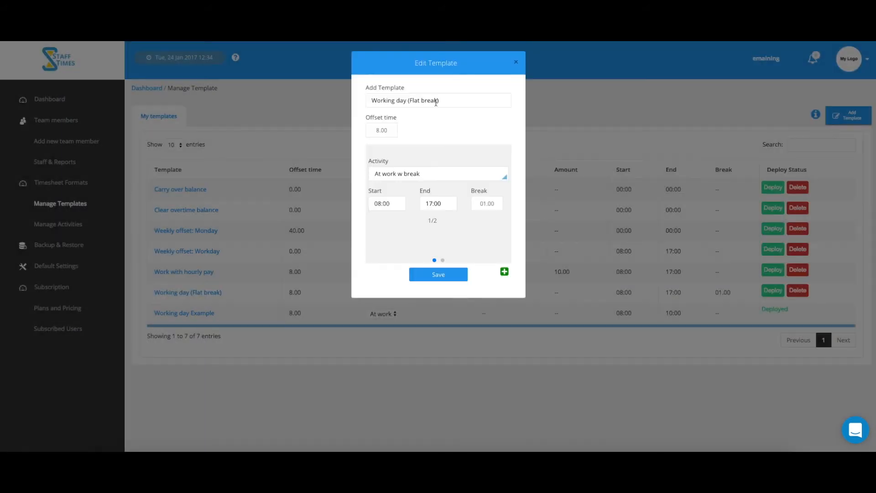
left_click_drag(436, 100, 408, 101)
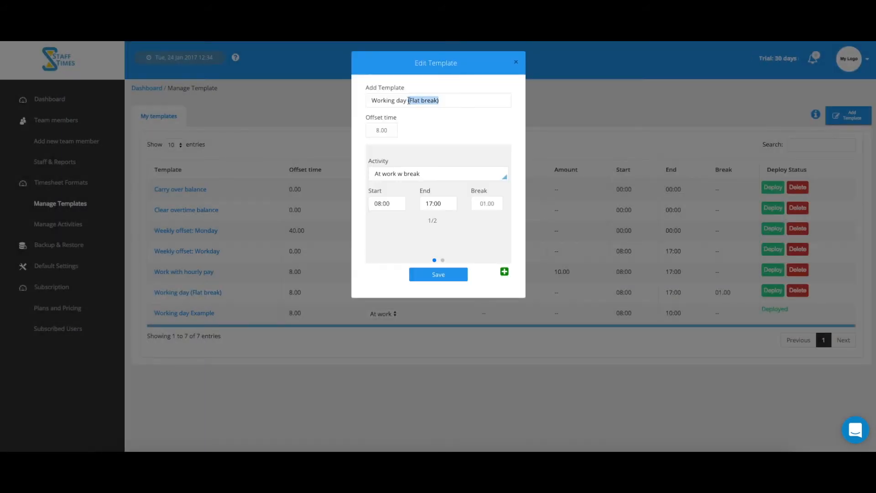
key("BackSpace")
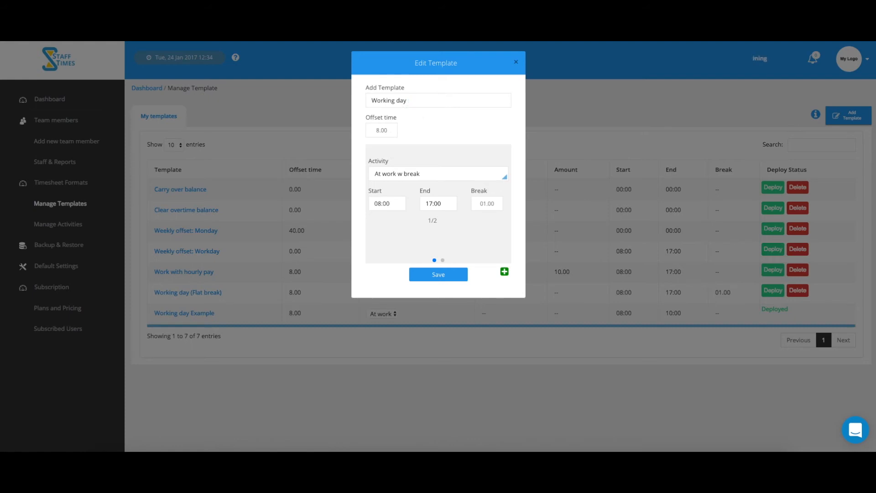
type("Example 2")
left_click(429, 275)
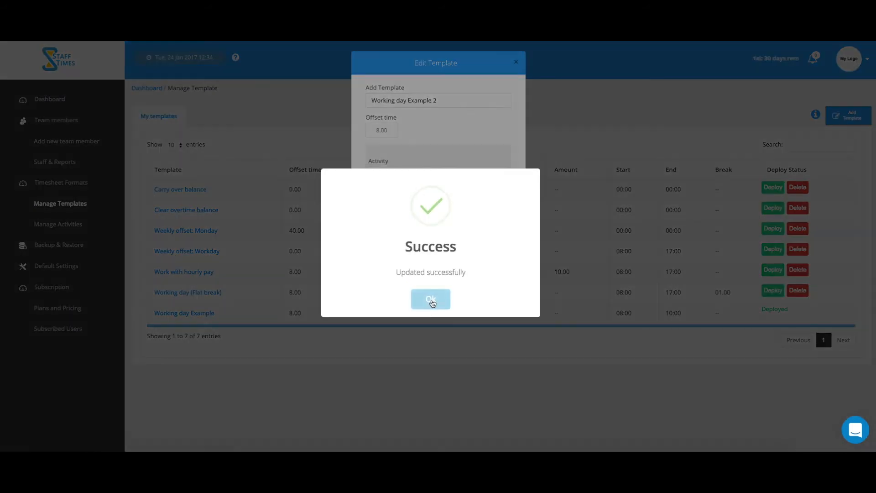
left_click(429, 300)
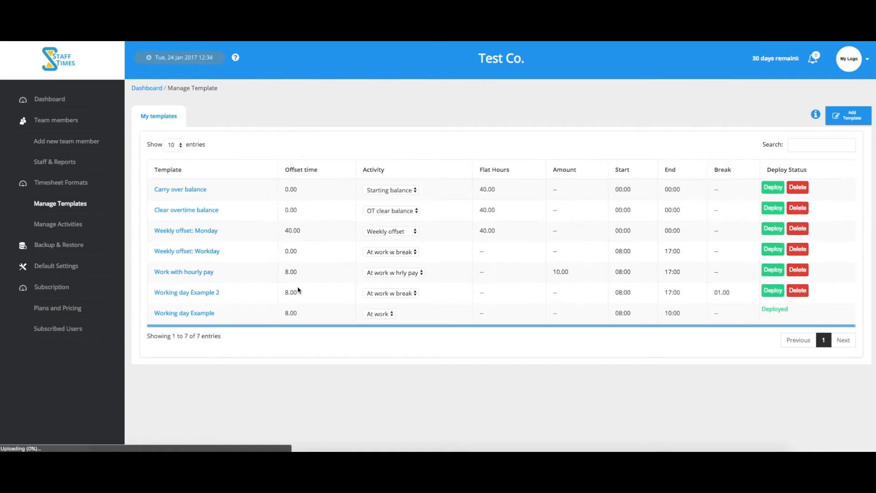
Step: Deploy the Working day Example 2 template
left_click(771, 291)
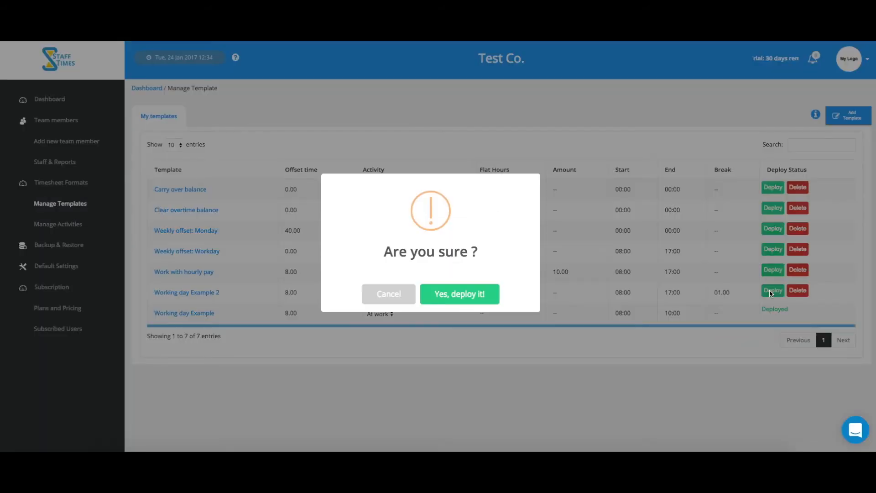
left_click(468, 297)
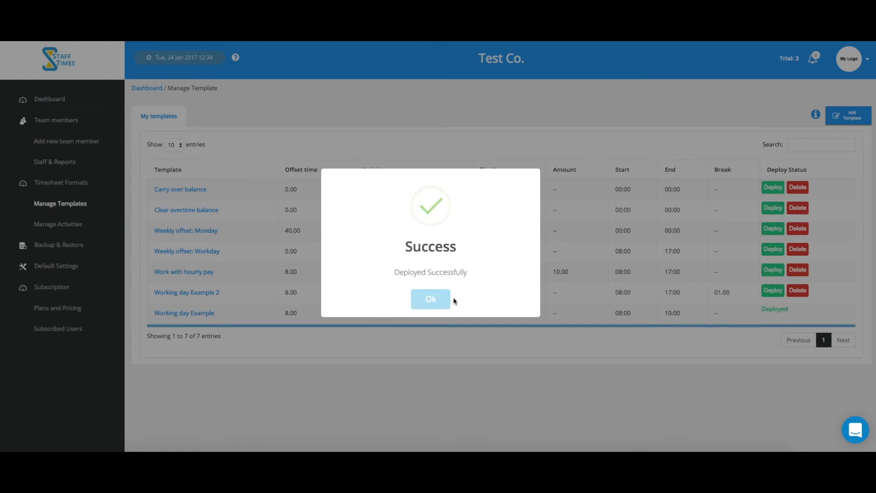
left_click(431, 301)
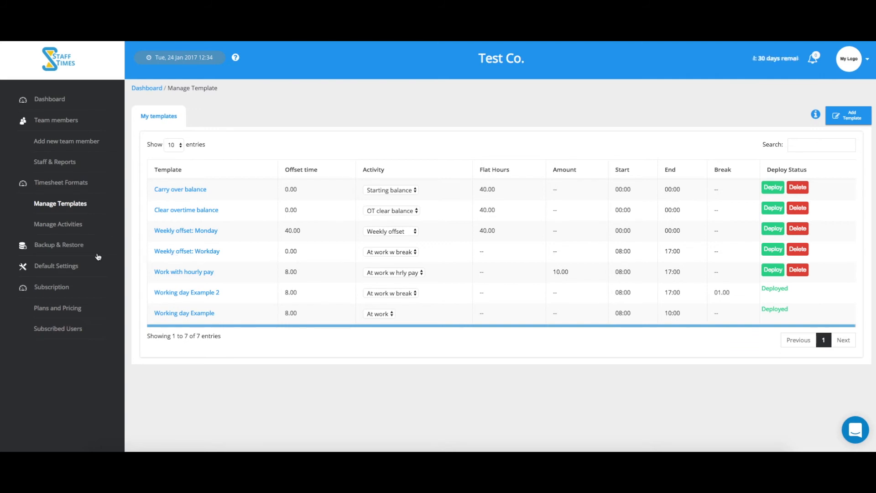
Step: Examine the general default settings and the explanations for time picker interval, time styles, fast check-in and full day standard hours
left_click(69, 268)
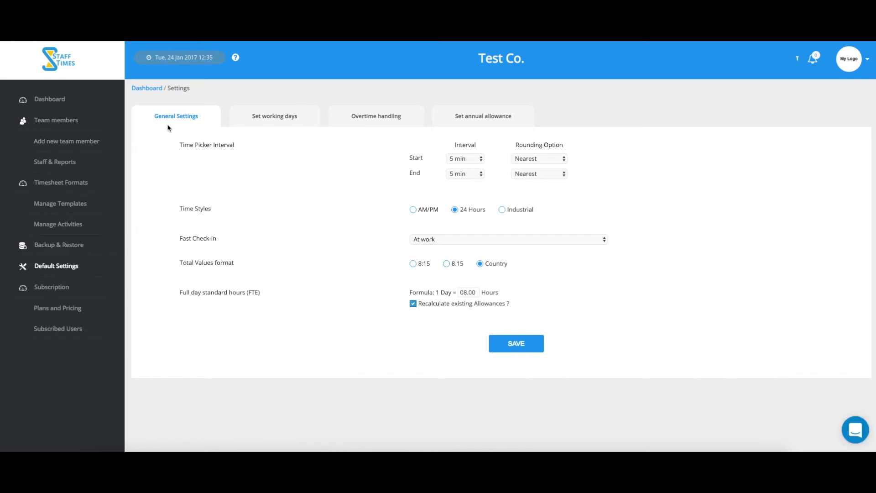
mouse_move(170, 118)
mouse_move(194, 149)
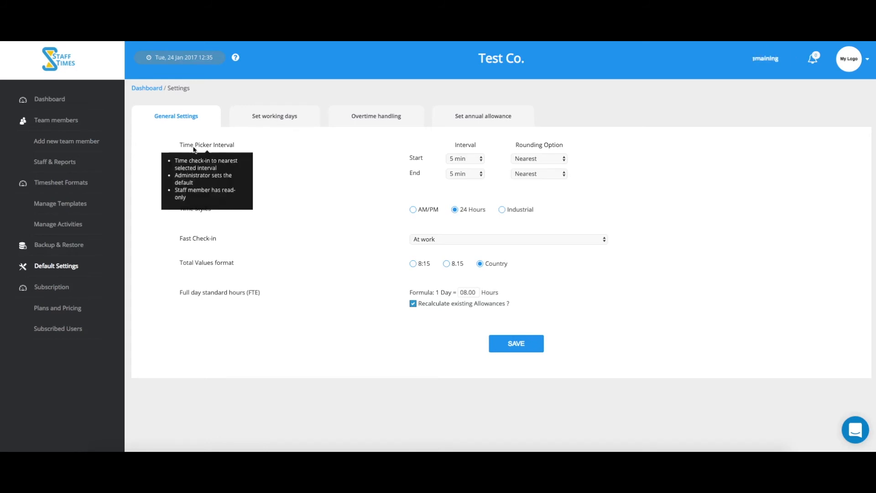
mouse_move(187, 210)
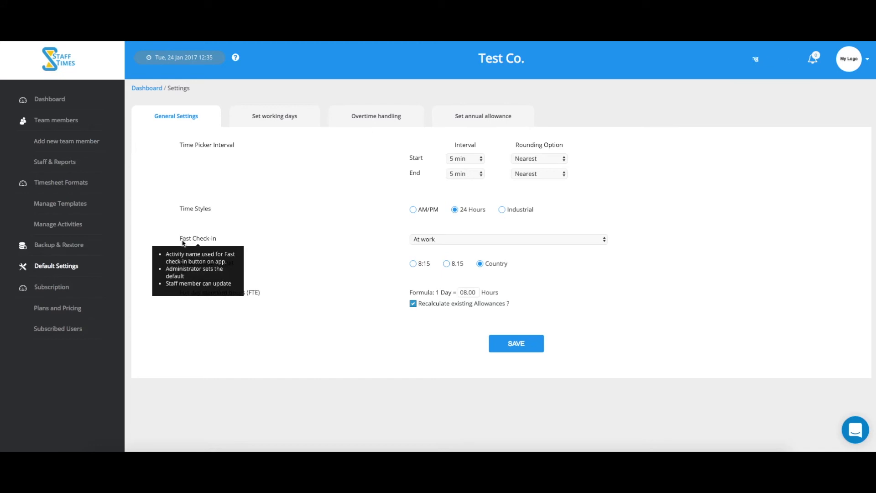
mouse_move(188, 293)
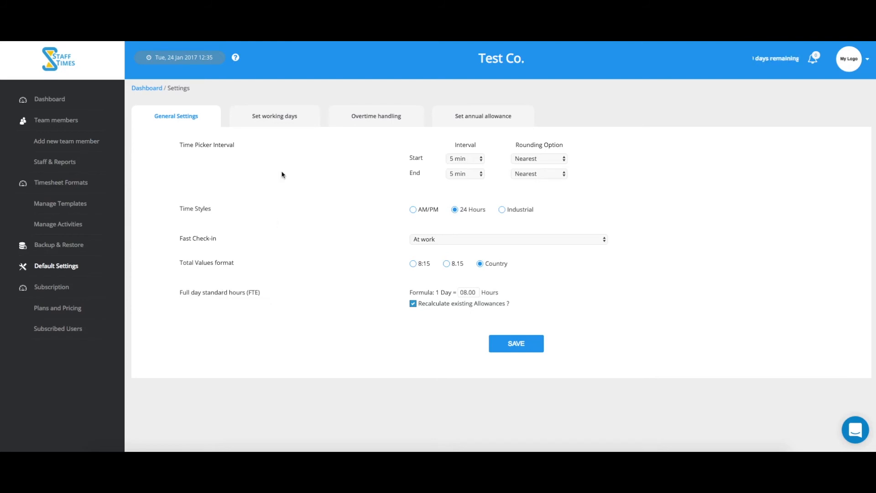
Step: Look through the working-days default settings, including the day offsets and both condition pages
left_click(281, 119)
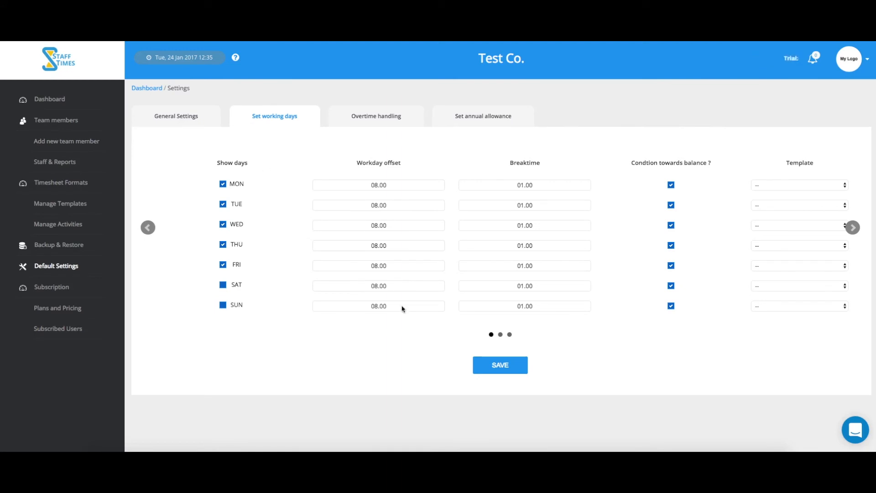
left_click(501, 334)
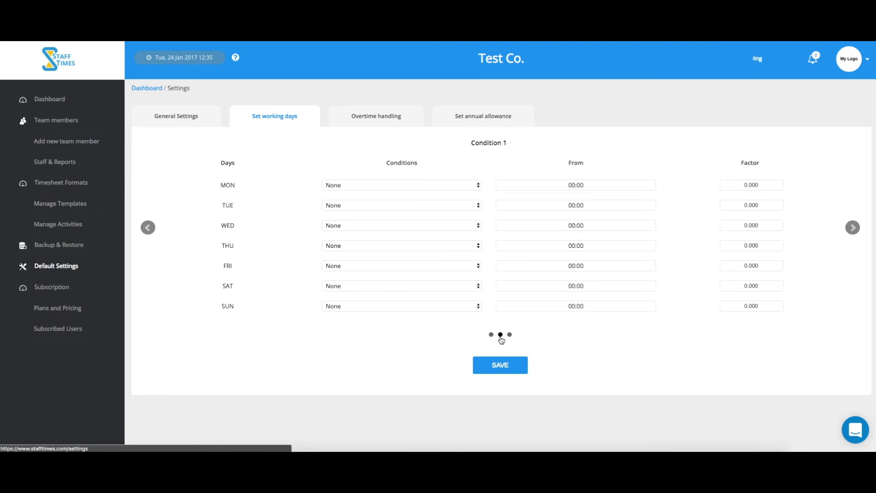
left_click(509, 334)
left_click(490, 335)
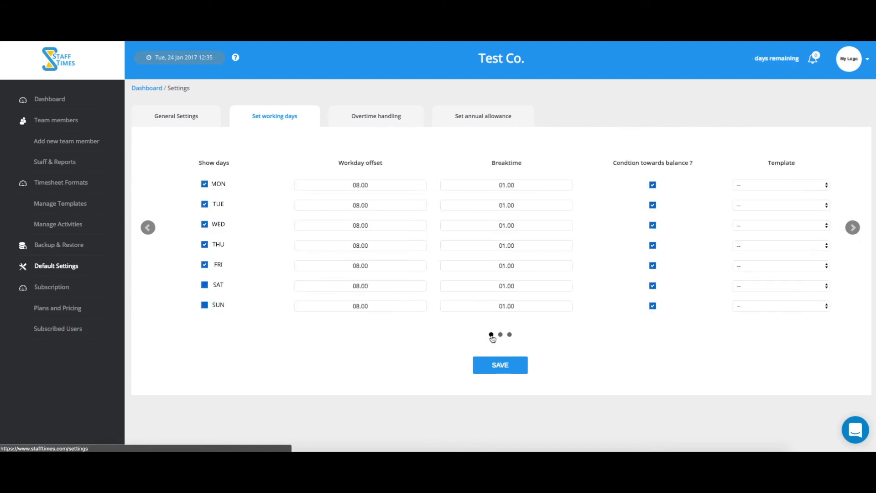
Step: View the default settings for overtime handling and annual allowance
left_click(389, 118)
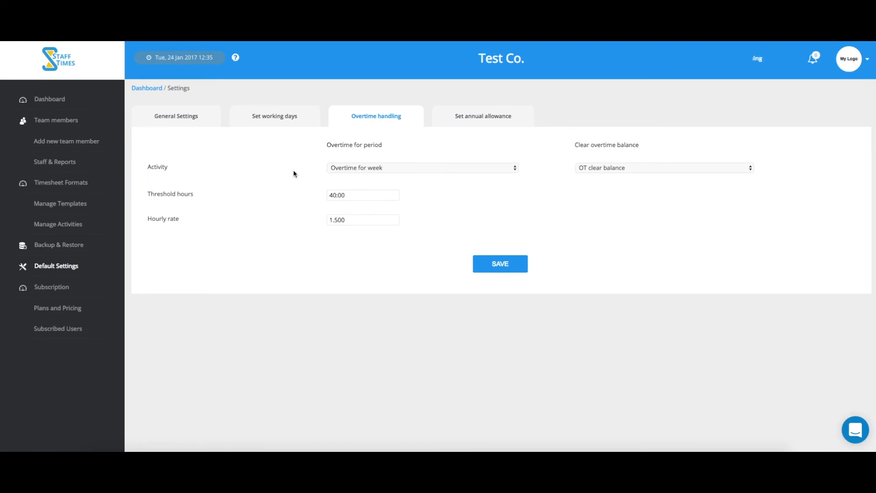
left_click(475, 117)
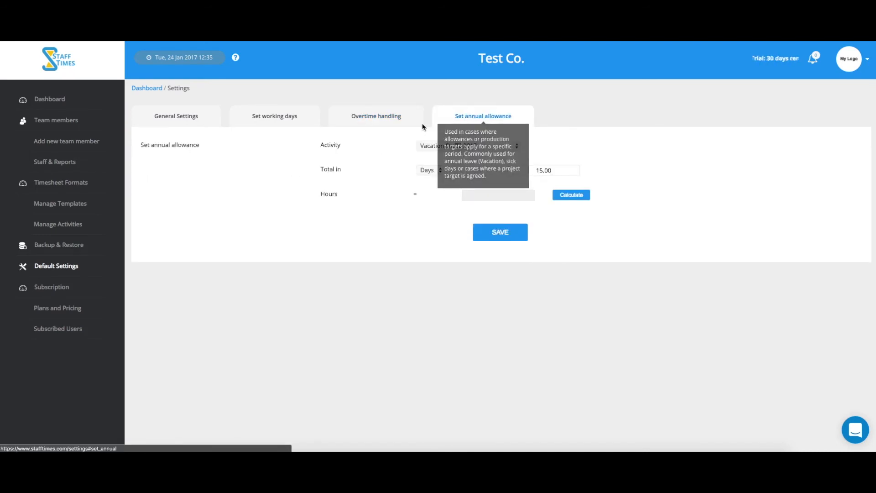
Step: Set the annual allowance for the Vacation Staff1 2017 activity to 15 days and save it
mouse_move(336, 169)
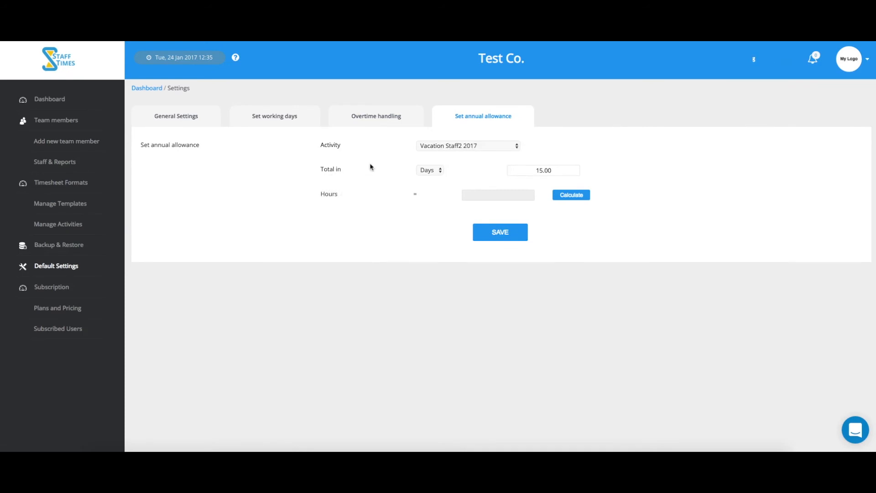
left_click(428, 149)
left_click(433, 135)
left_click(436, 147)
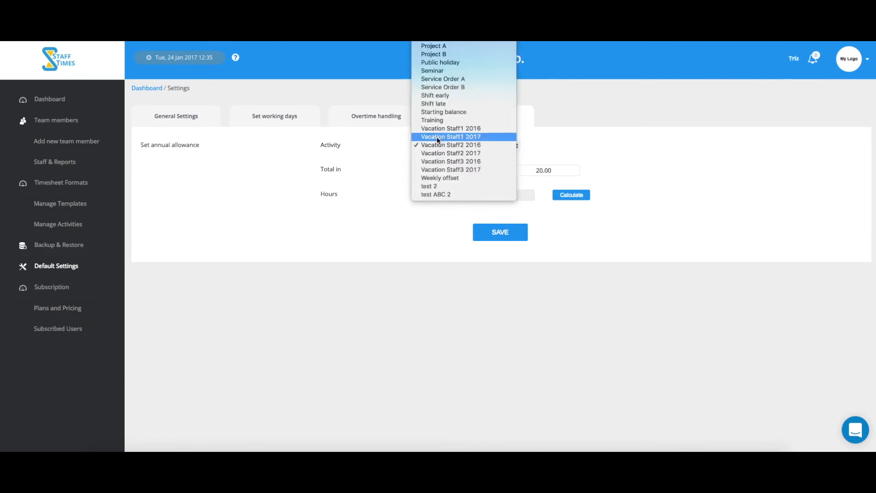
left_click(451, 146)
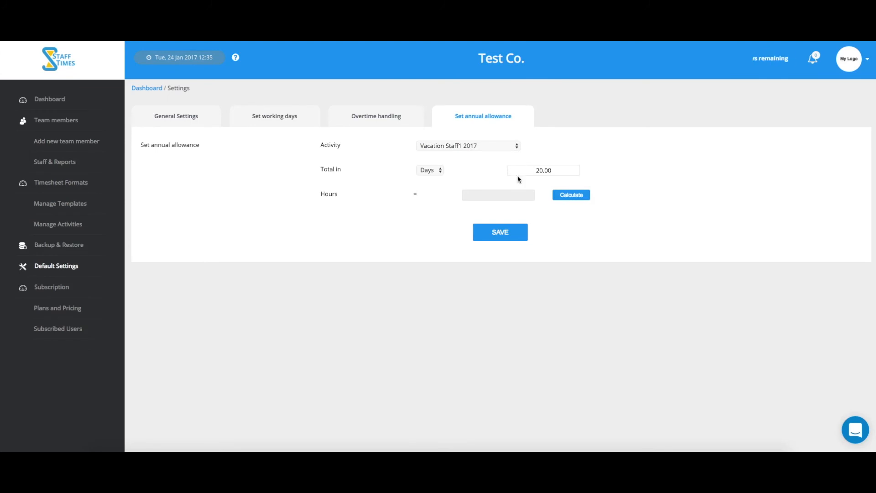
left_click(442, 172)
left_click(439, 170)
left_click_drag(535, 170, 541, 170)
type("15")
left_click(501, 235)
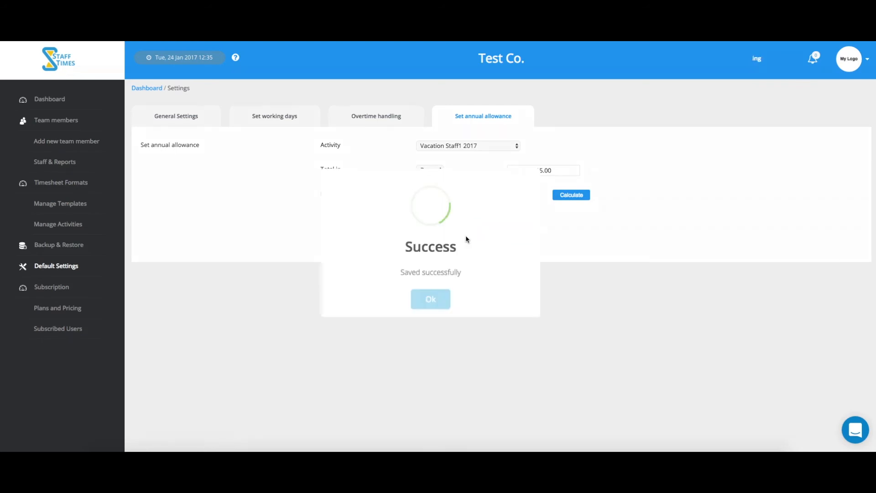
left_click(431, 298)
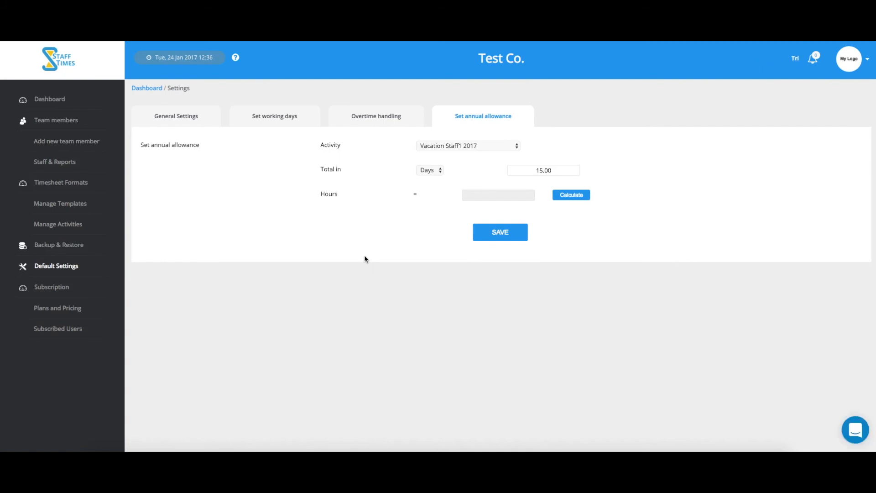
Step: Check the allowance bank hours and days in the details of the Vacation Staff1 2017 activity
left_click(78, 225)
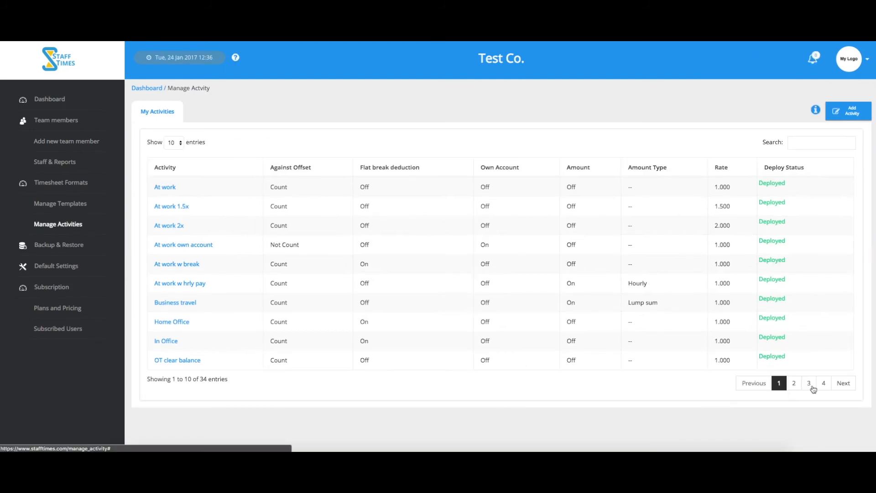
left_click(810, 385)
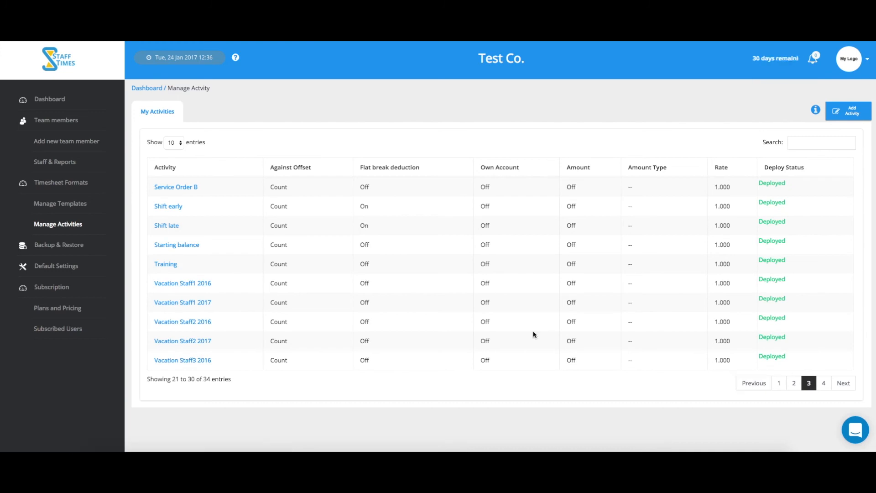
left_click(200, 303)
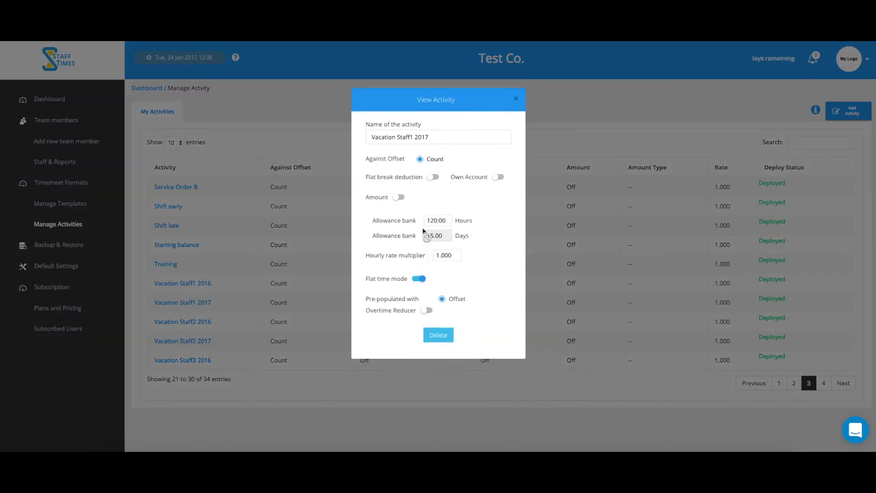
left_click_drag(442, 222, 425, 236)
left_click(516, 100)
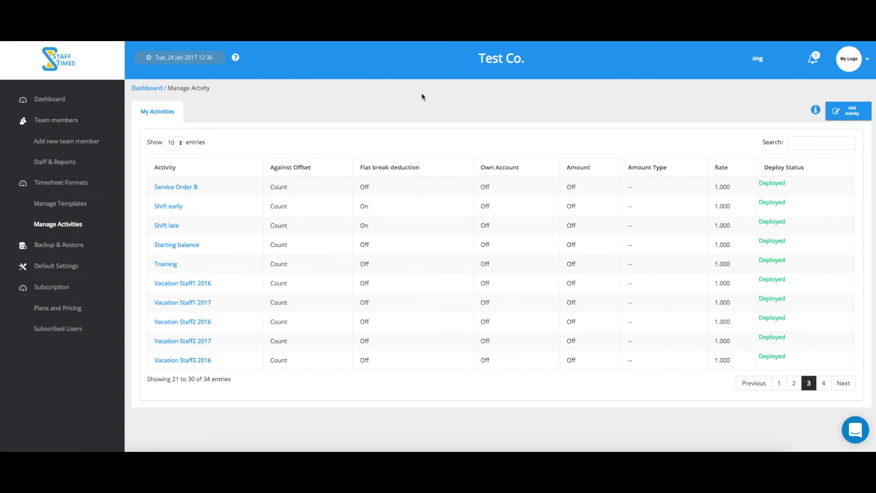
Step: Look through the setup guide and its documentation on timesheet formats, including the examples of layouts and special calculations
left_click(236, 58)
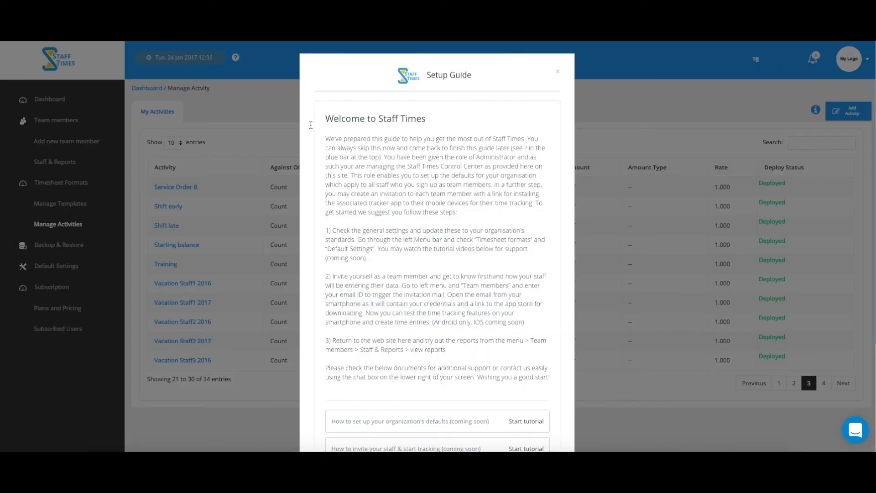
scroll(392, 163, "down", 3)
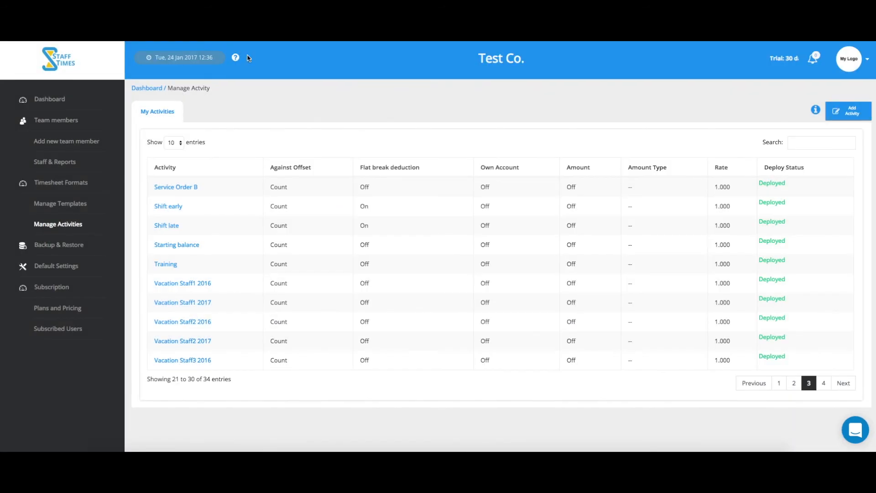
left_click(235, 59)
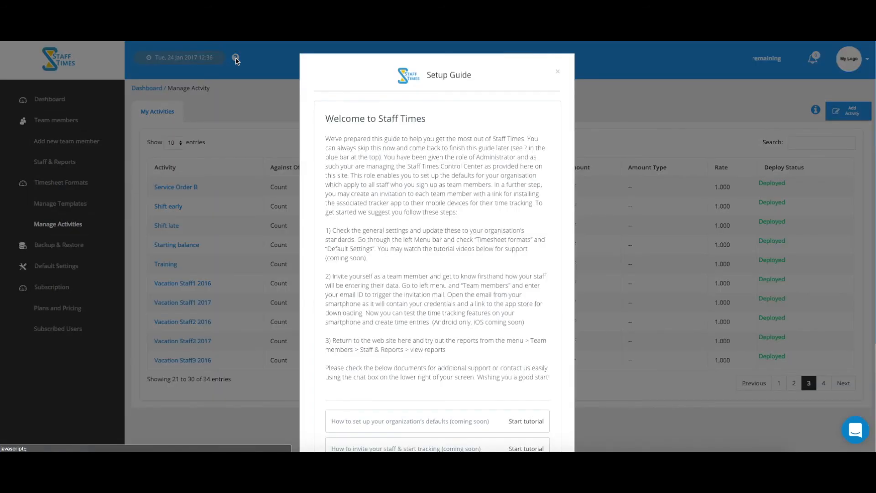
scroll(392, 160, "down", 3)
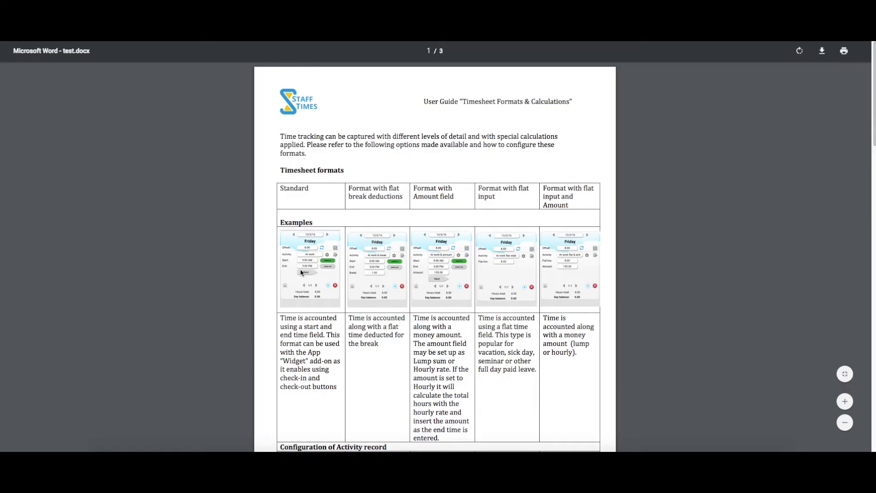
scroll(309, 272, "down", 5)
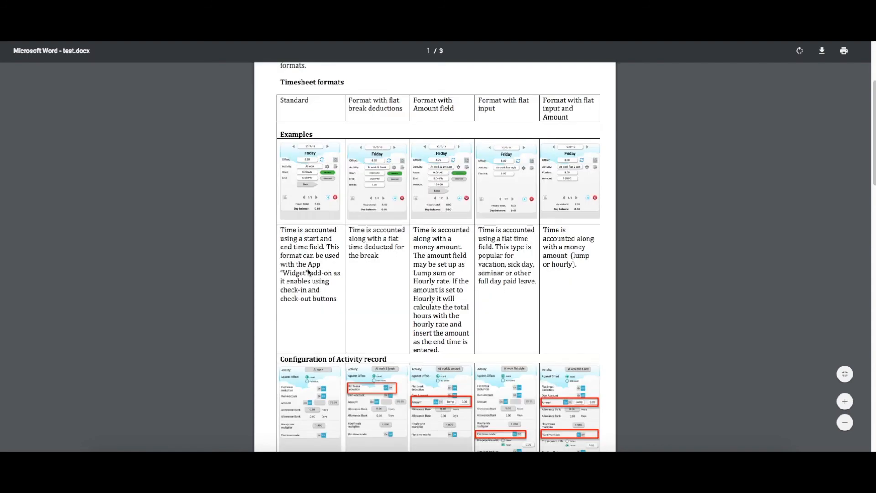
scroll(308, 272, "down", 8)
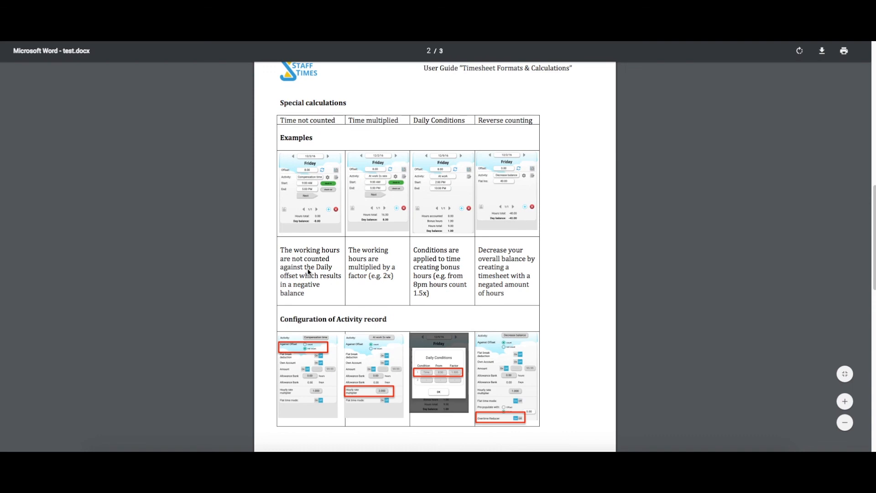
scroll(308, 273, "down", 2)
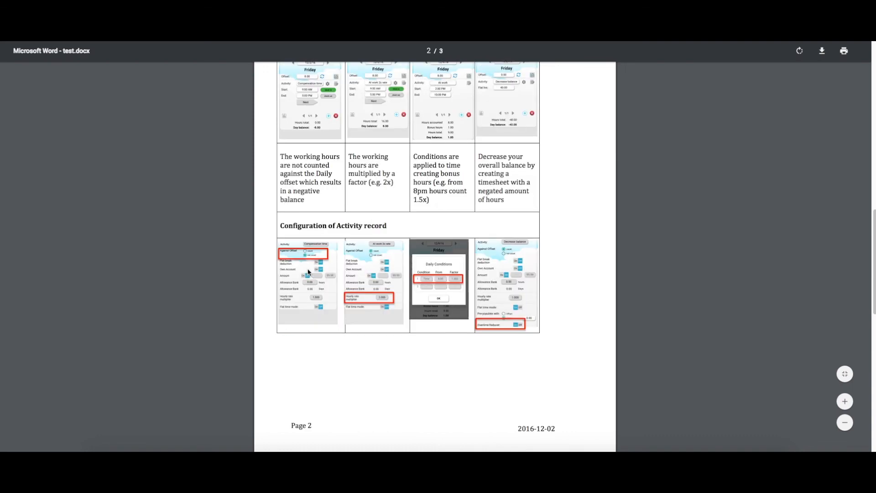
scroll(308, 272, "up", 10)
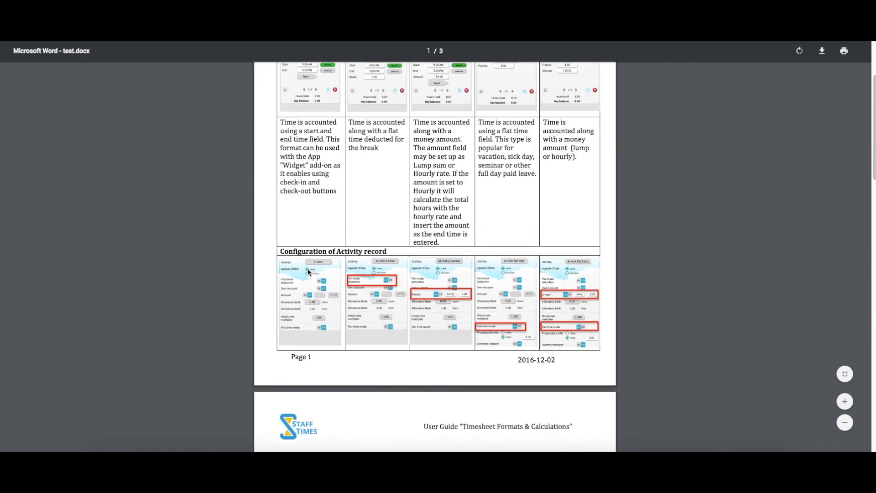
scroll(308, 272, "up", 4)
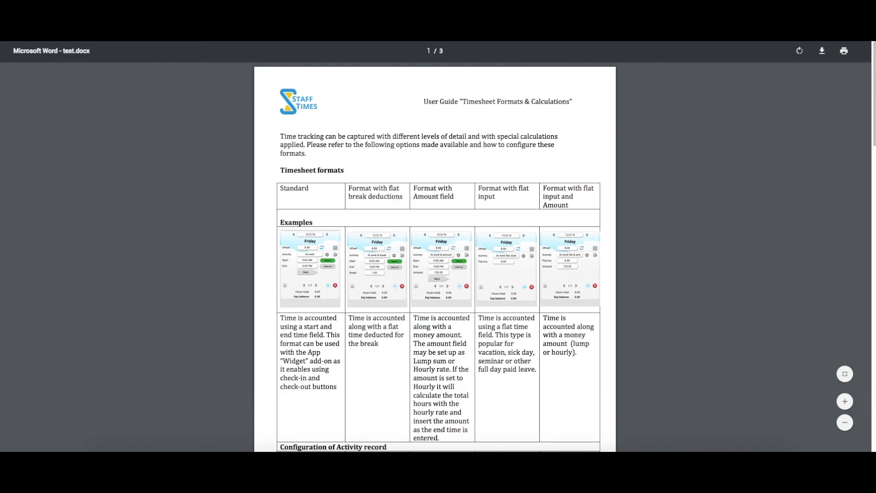
left_click(110, 9)
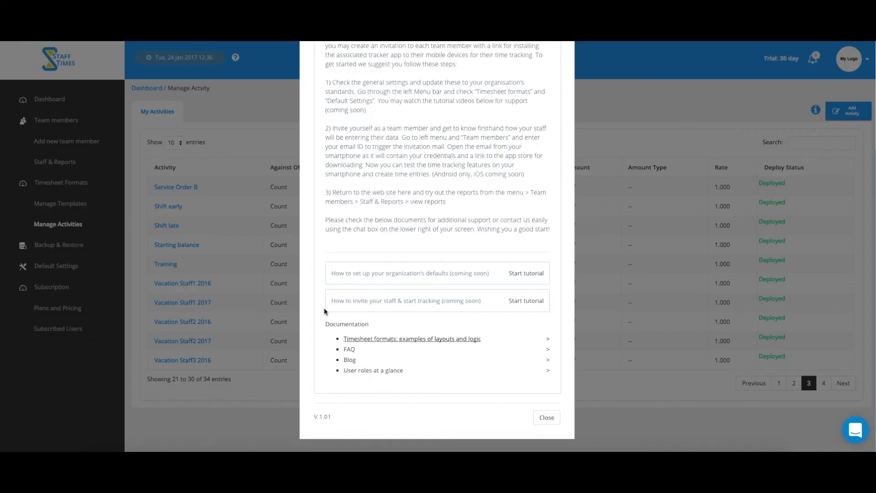
Step: Browse the FAQ and read the answer on managing overtime and hours at special rates
left_click(349, 349)
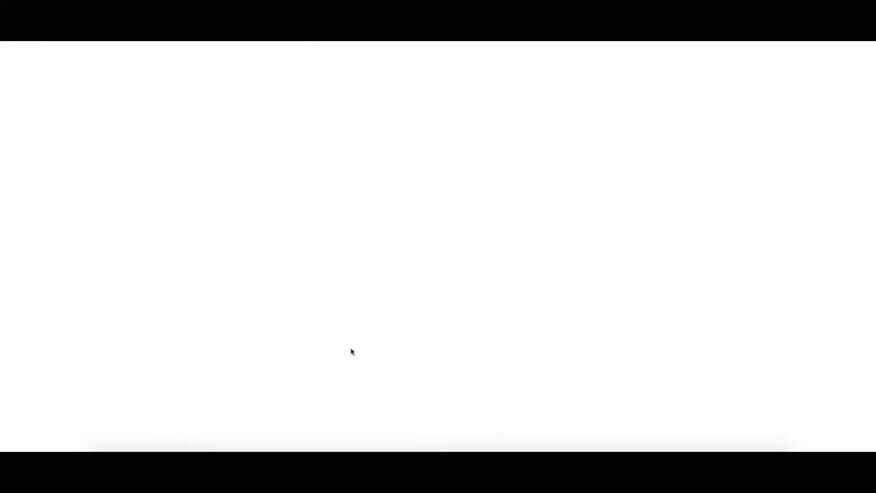
scroll(304, 278, "down", 5)
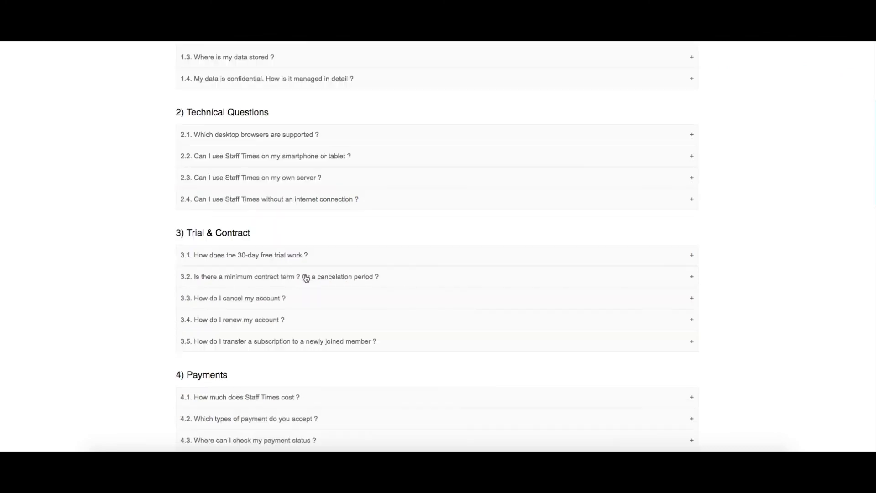
scroll(305, 278, "down", 11)
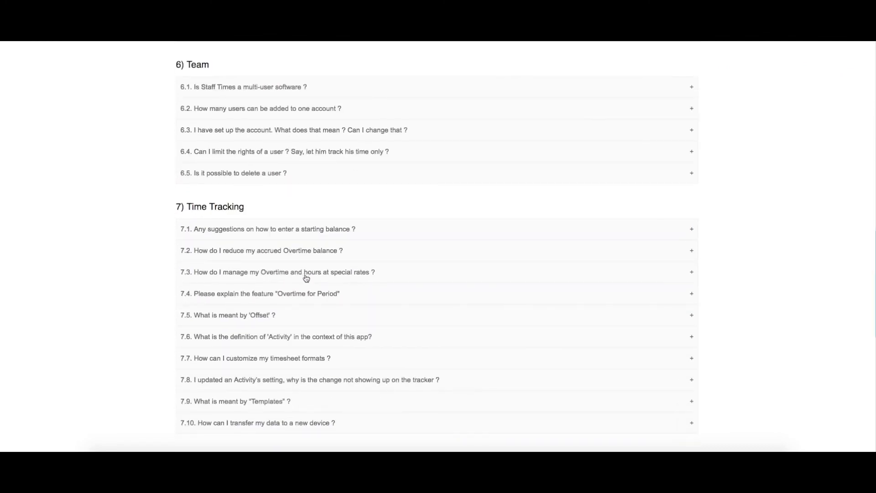
scroll(305, 279, "down", 2)
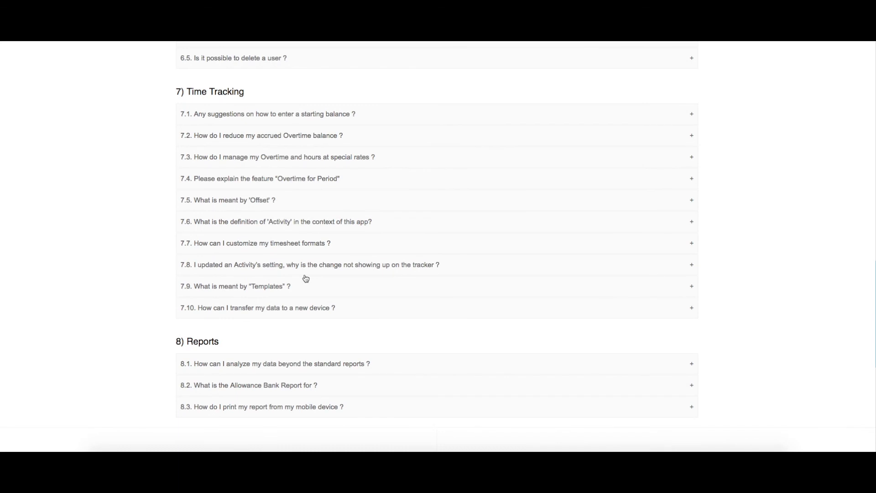
left_click(256, 162)
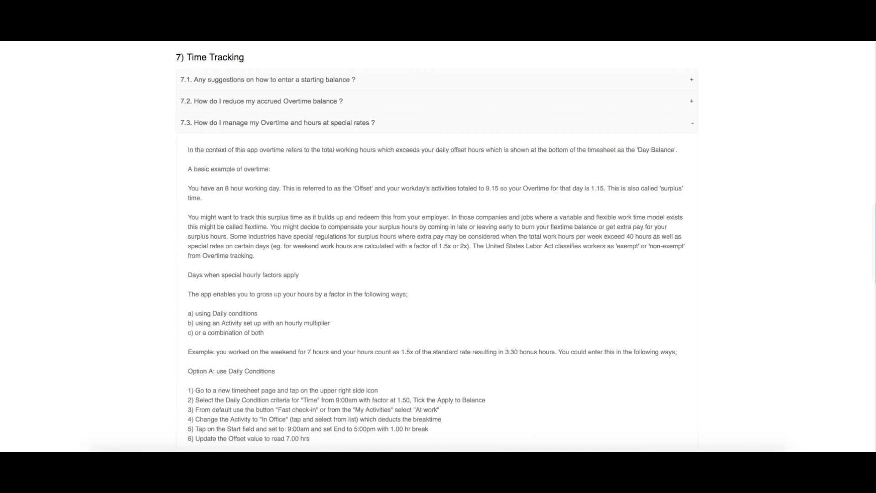
scroll(189, 136, "down", 10)
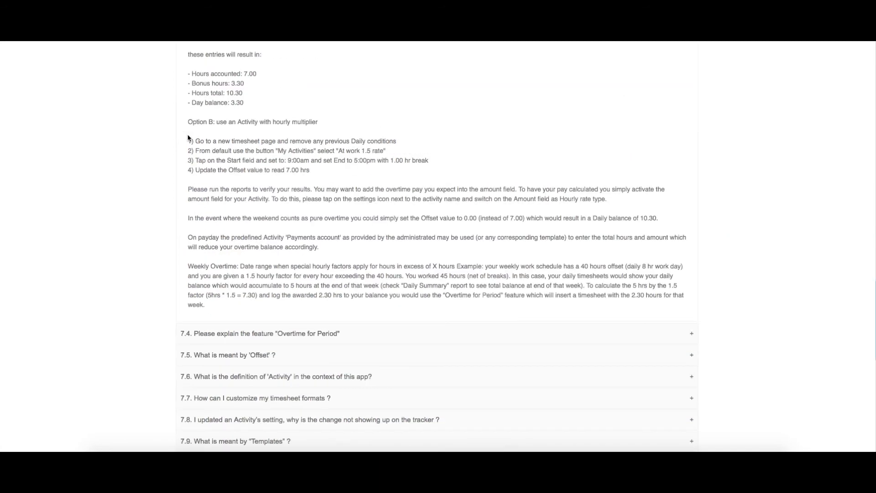